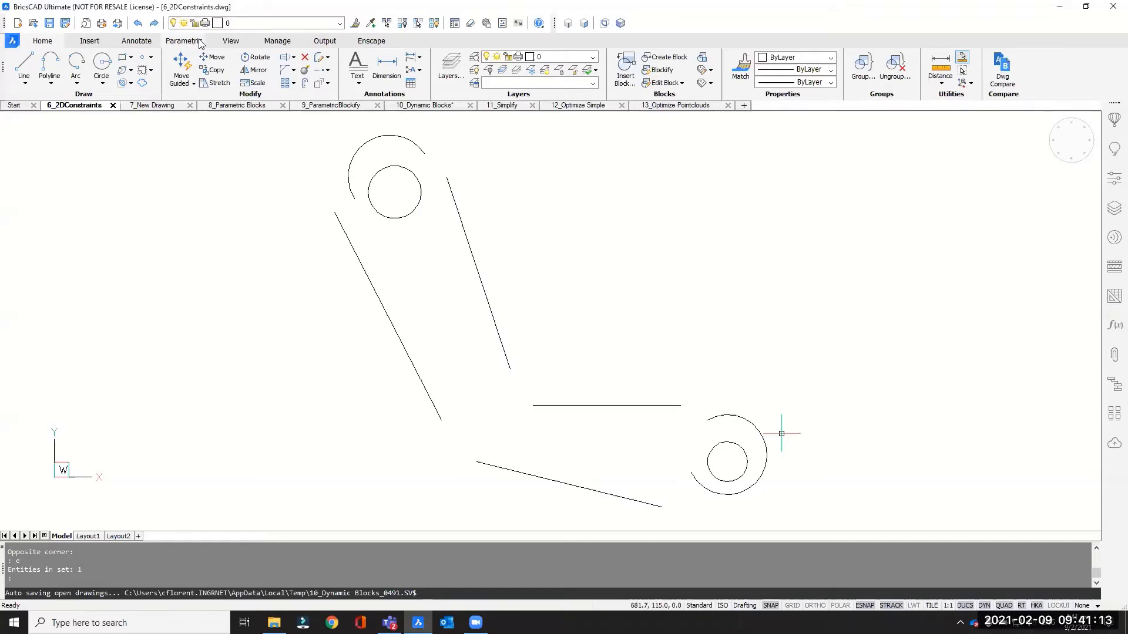
# - Constrain the upper-left line's top endpoint to coincide with the end of the upper arc
pyautogui.click(188, 42)
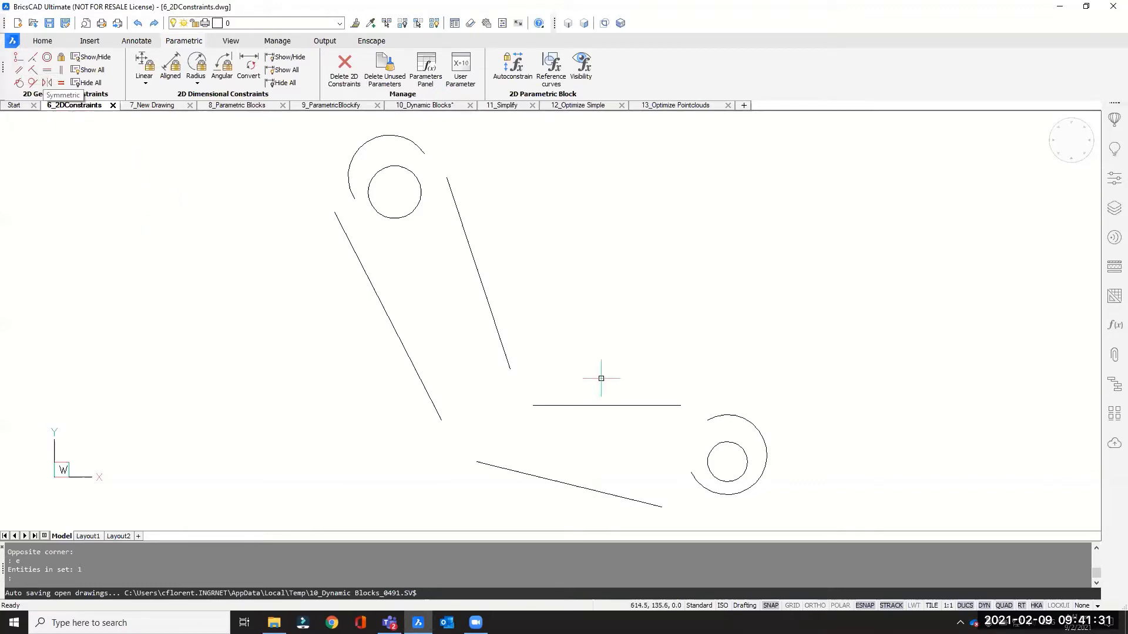
pyautogui.rightClick(864, 607)
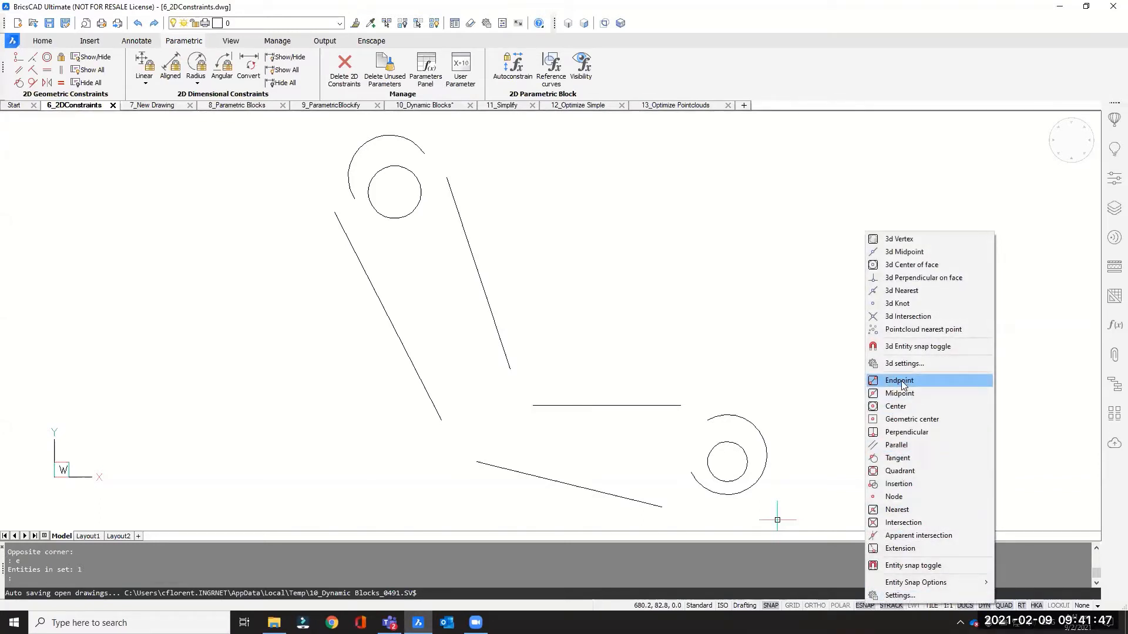
pyautogui.press('Escape')
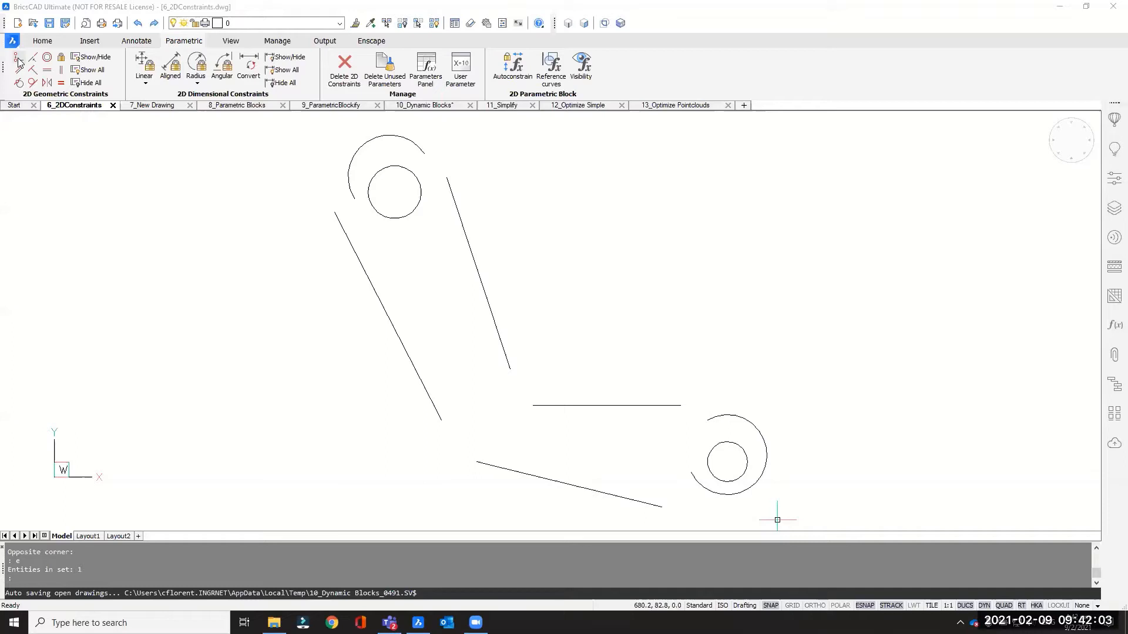
pyautogui.click(18, 59)
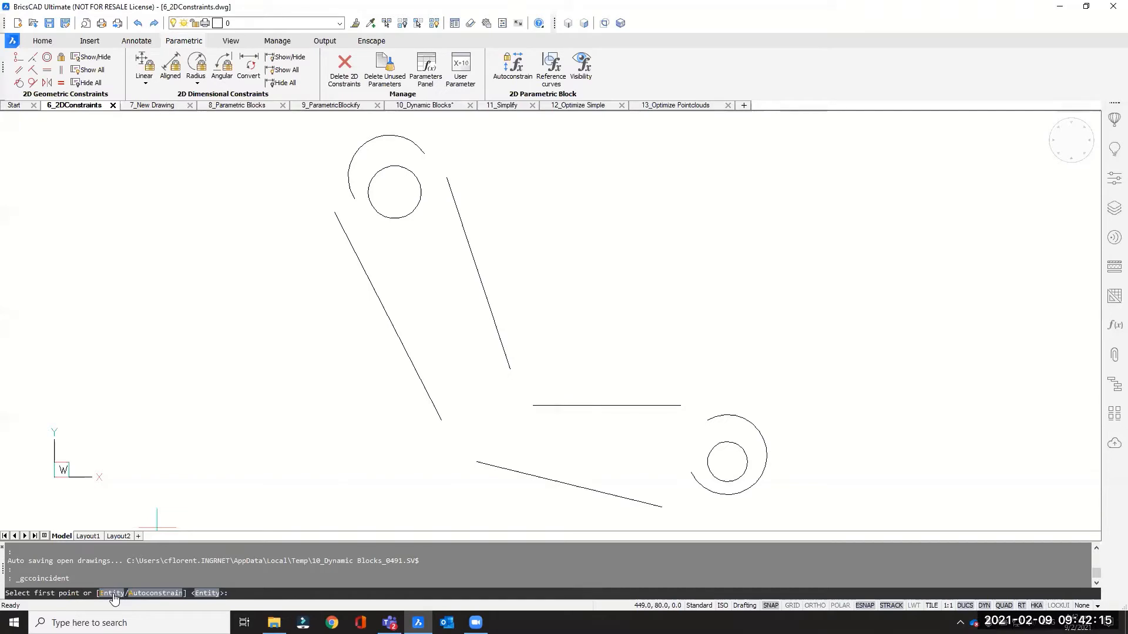
pyautogui.click(333, 211)
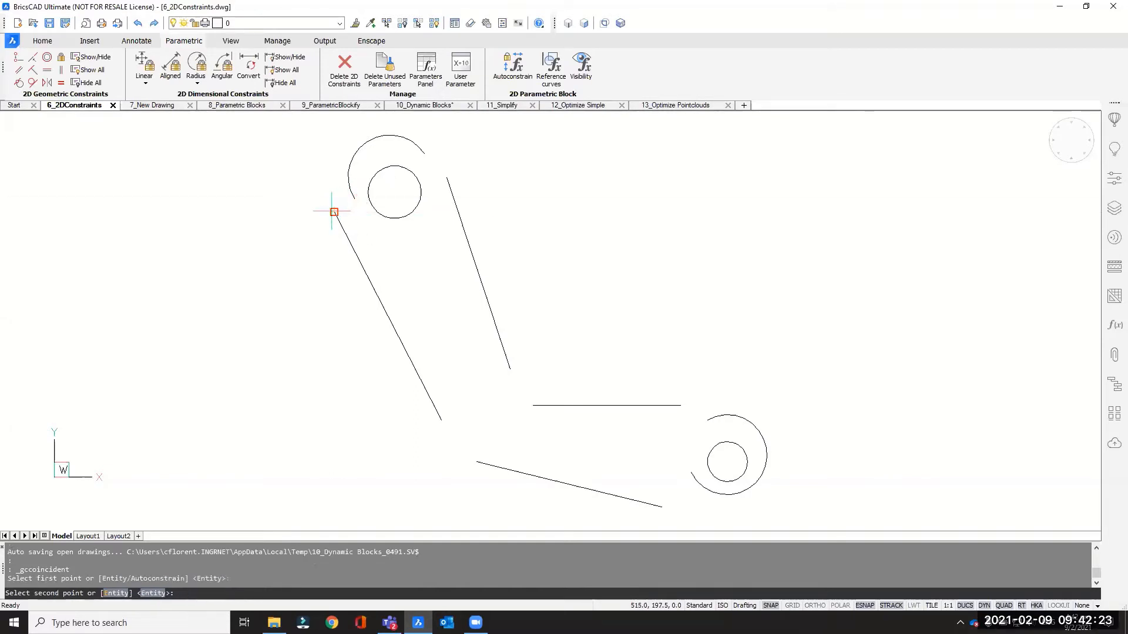
pyautogui.click(351, 198)
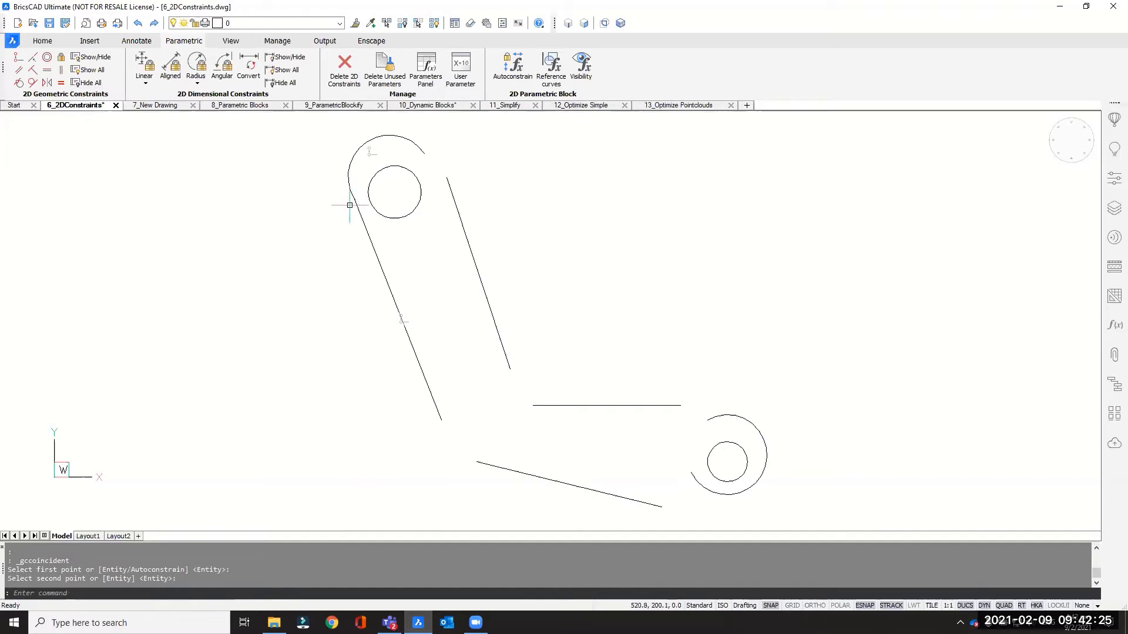
# - Add coincident constraints joining the upper arc to the upper-right line and the middle line to the lower arc
pyautogui.click(17, 60)
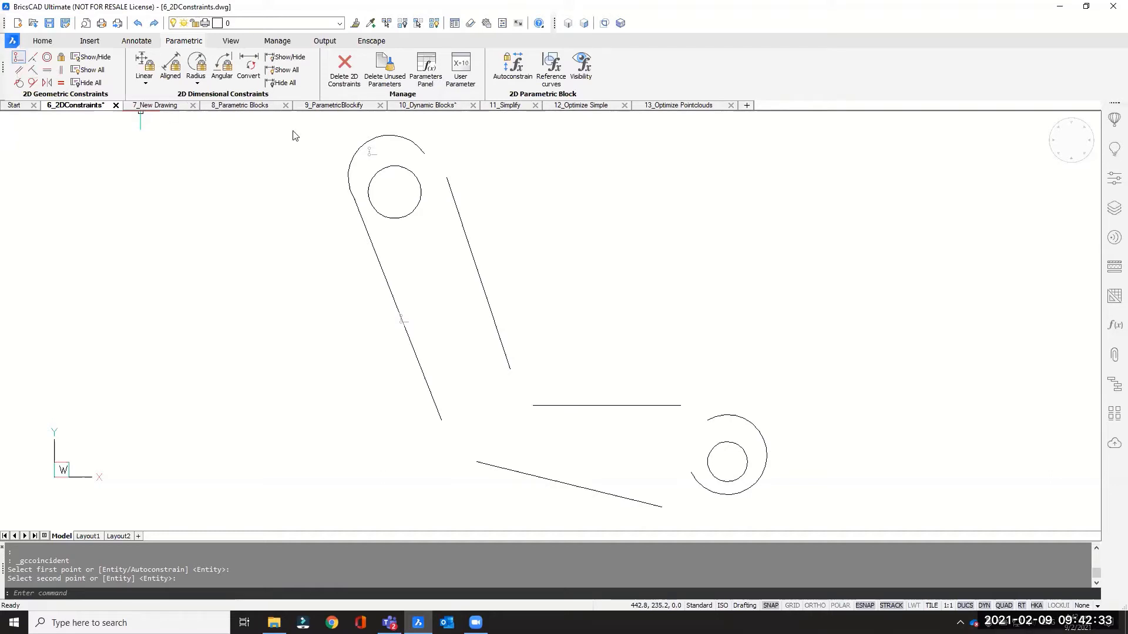
pyautogui.click(423, 153)
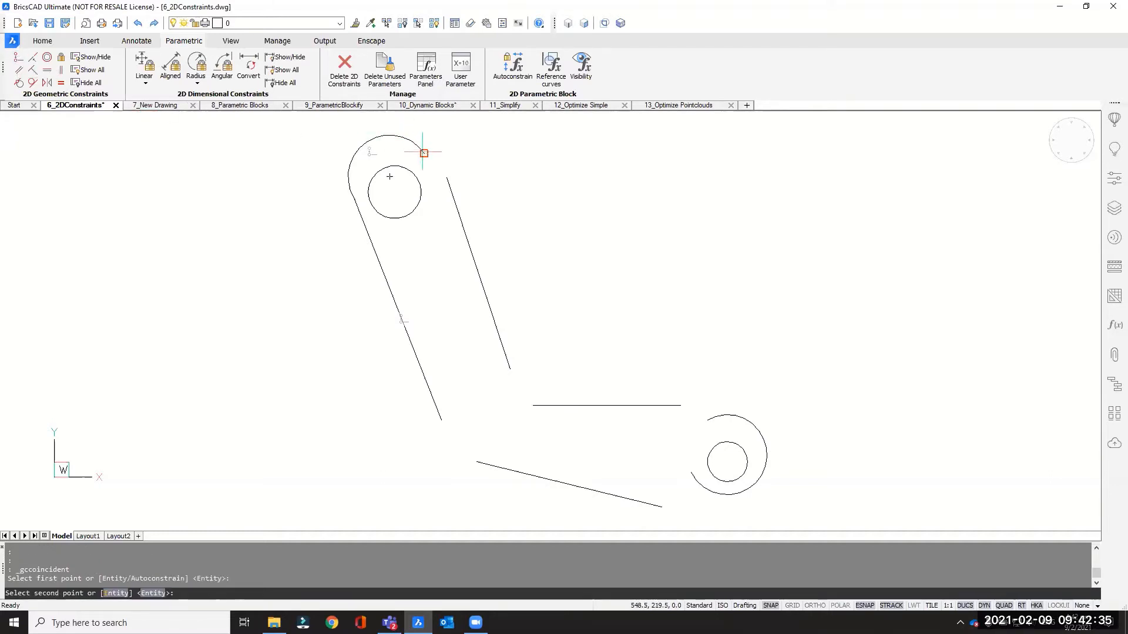
pyautogui.click(447, 178)
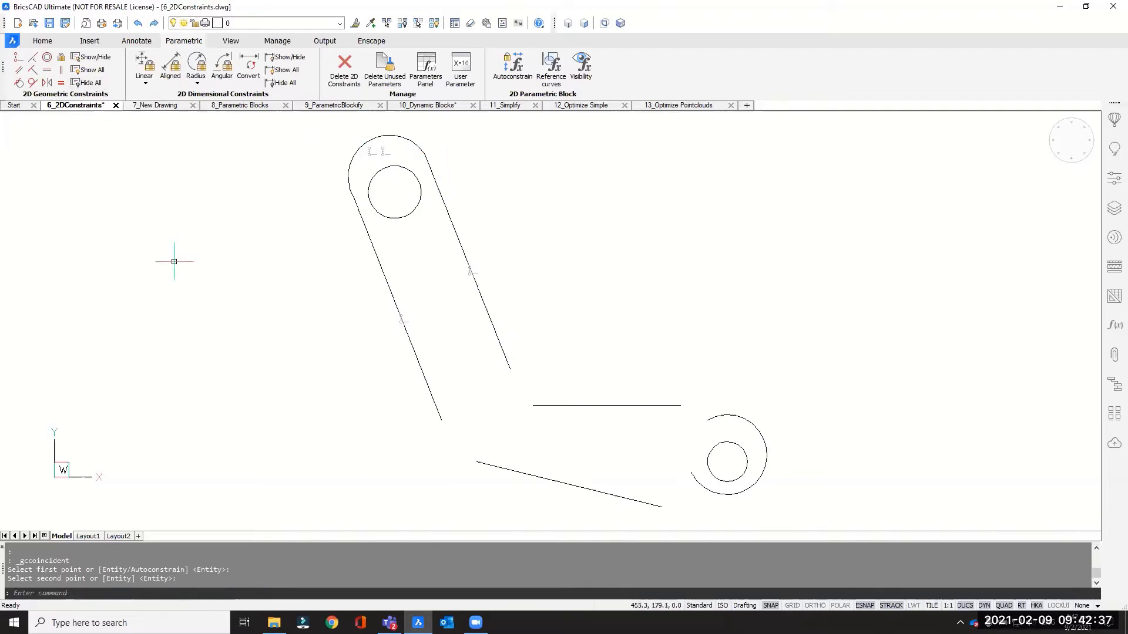
pyautogui.press('Return')
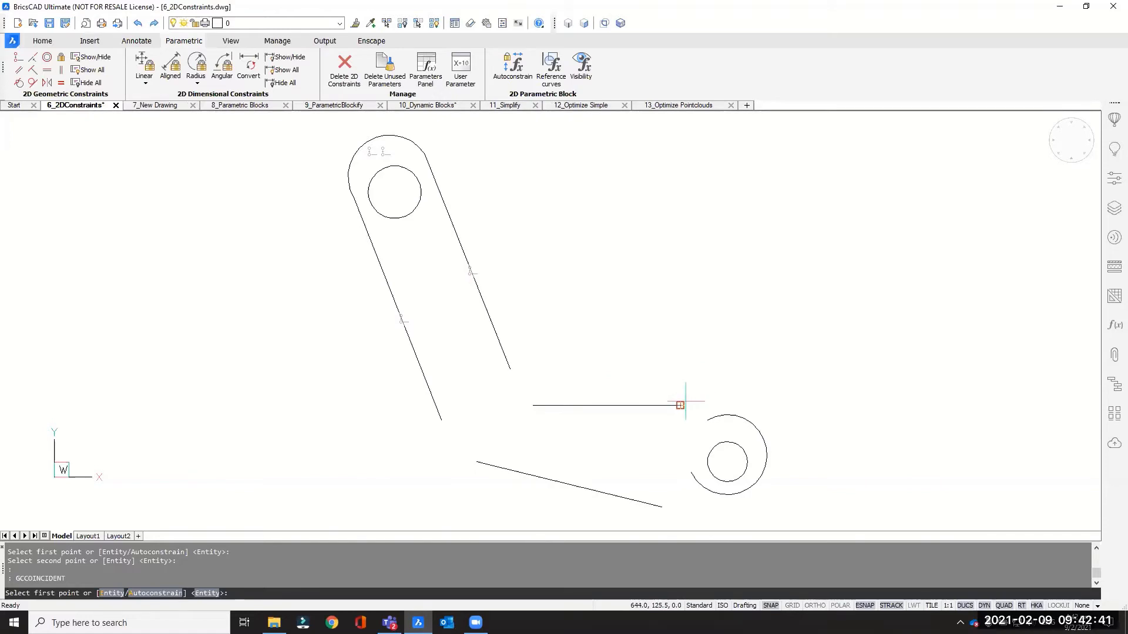
pyautogui.click(681, 406)
pyautogui.click(708, 417)
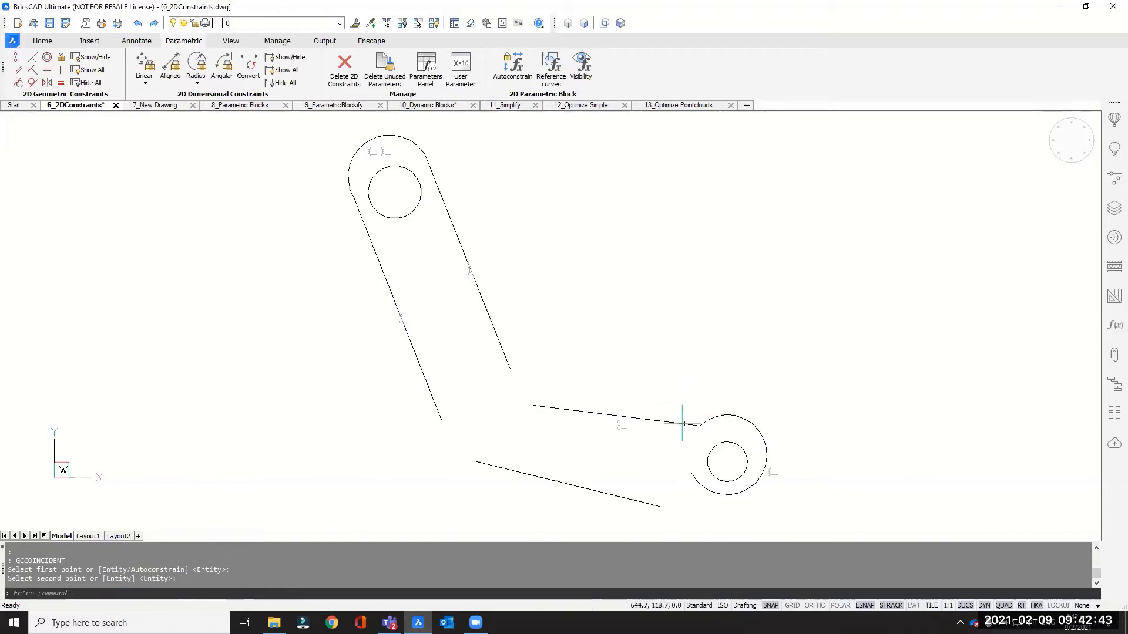
# - Make the lower arc coincident with the bottom line's end and the upper-right line's bottom with the middle line's start
pyautogui.press('Return')
pyautogui.click(687, 473)
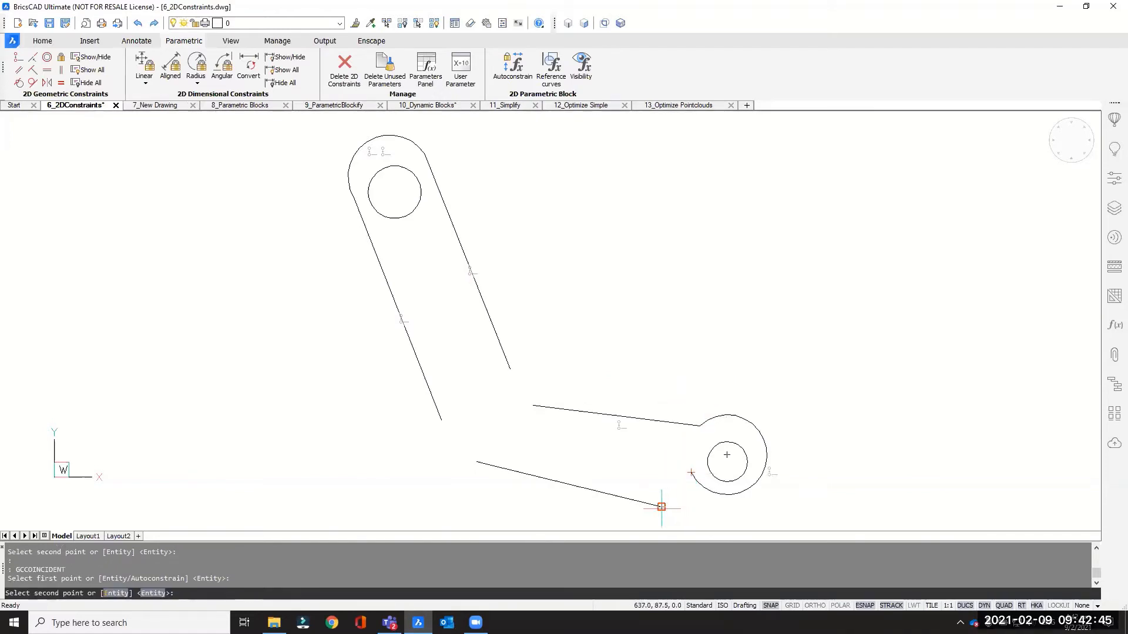
pyautogui.click(661, 507)
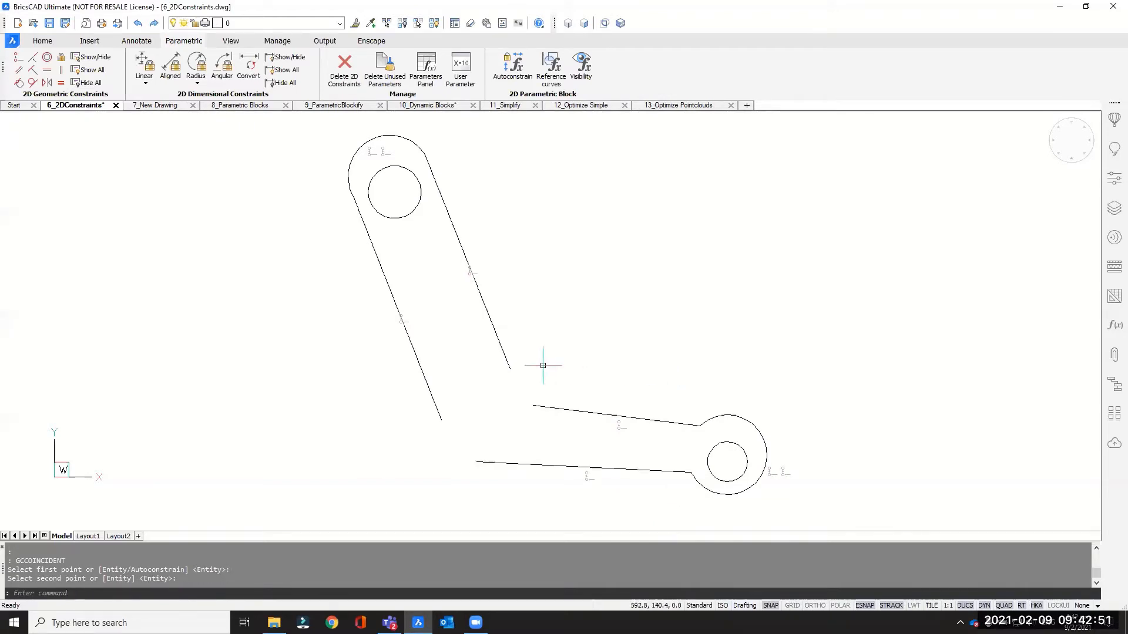
pyautogui.press('Return')
pyautogui.click(510, 368)
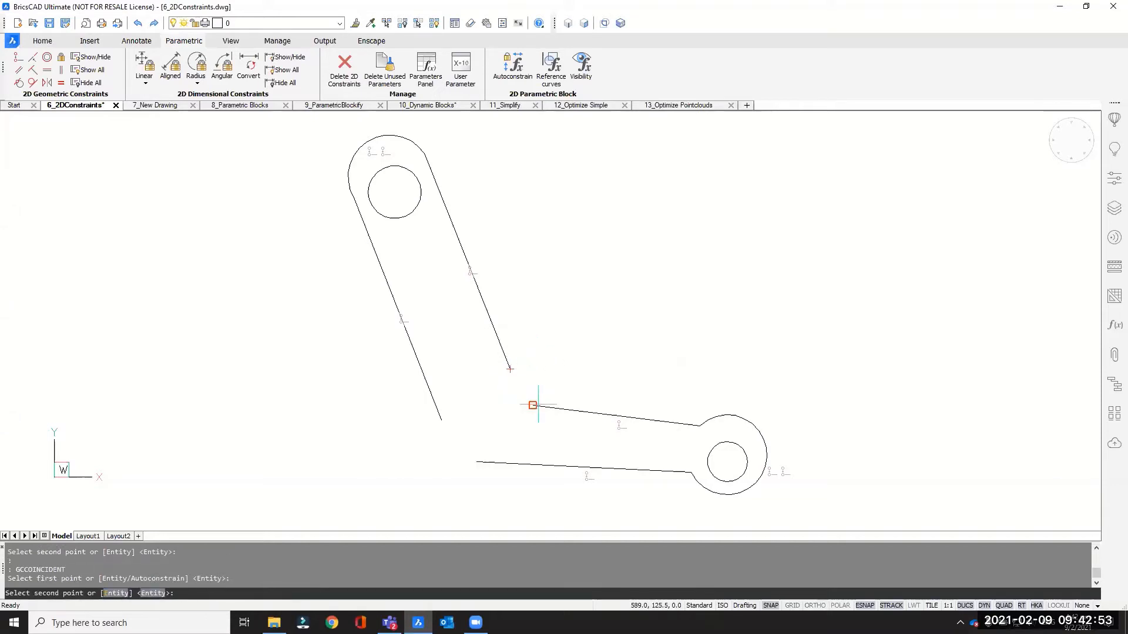
pyautogui.click(533, 405)
# - Join the upper-left line's bottom endpoint to the bottom line's left endpoint with a coincident constraint
pyautogui.press('Return')
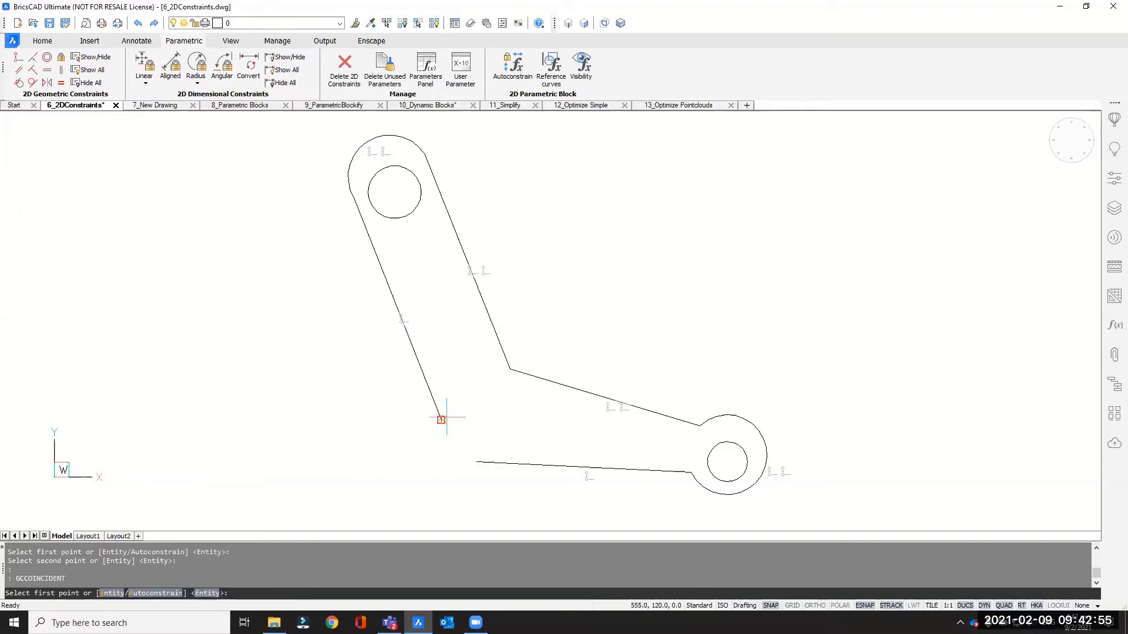
pyautogui.click(441, 419)
pyautogui.click(476, 461)
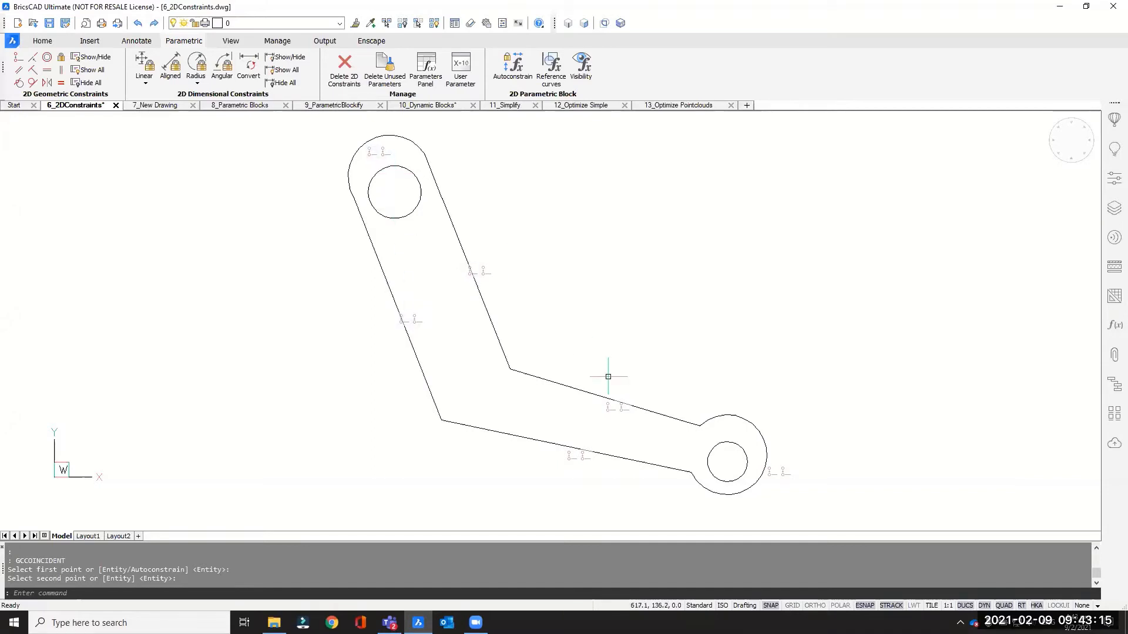
pyautogui.click(612, 410)
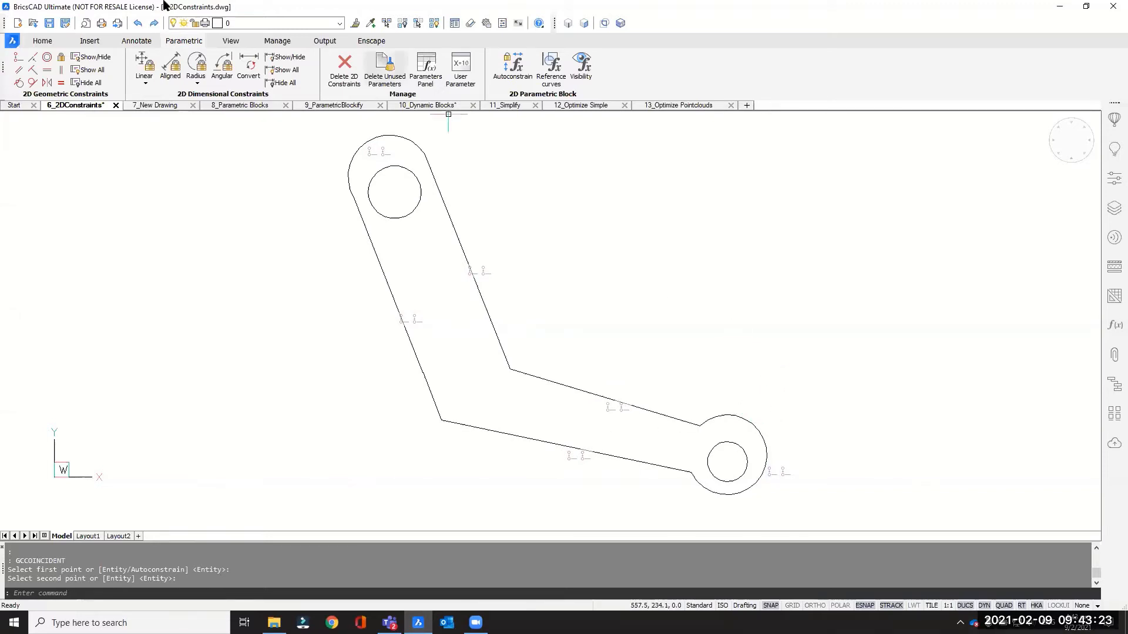
# - Make the two upper straight lines parallel, and the two lower straight lines parallel
pyautogui.click(18, 70)
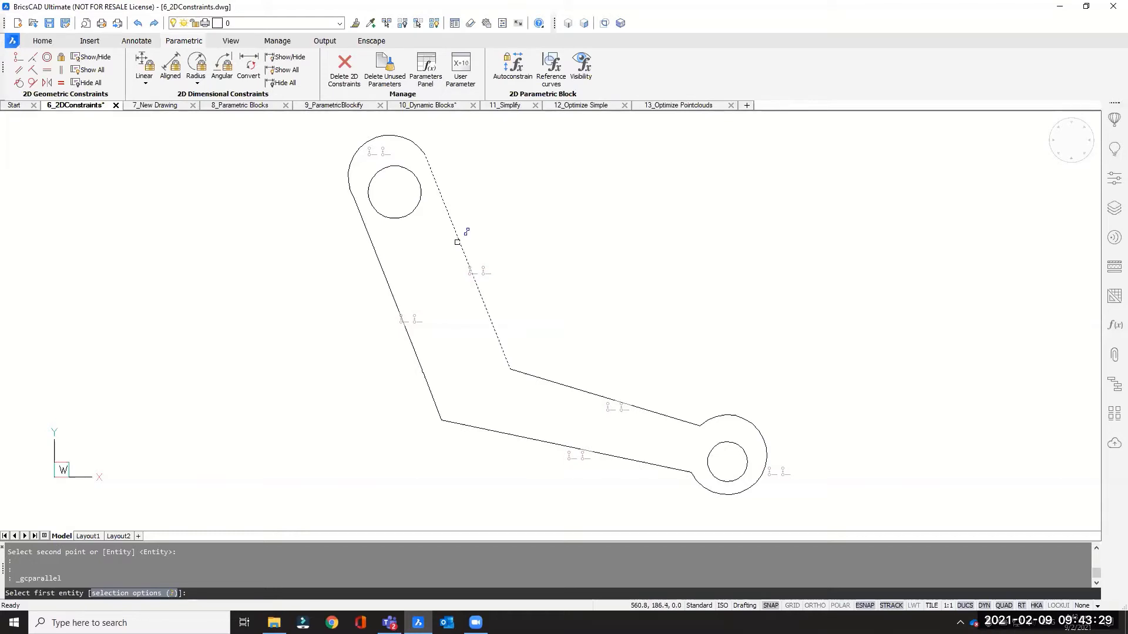
pyautogui.click(456, 235)
pyautogui.click(385, 271)
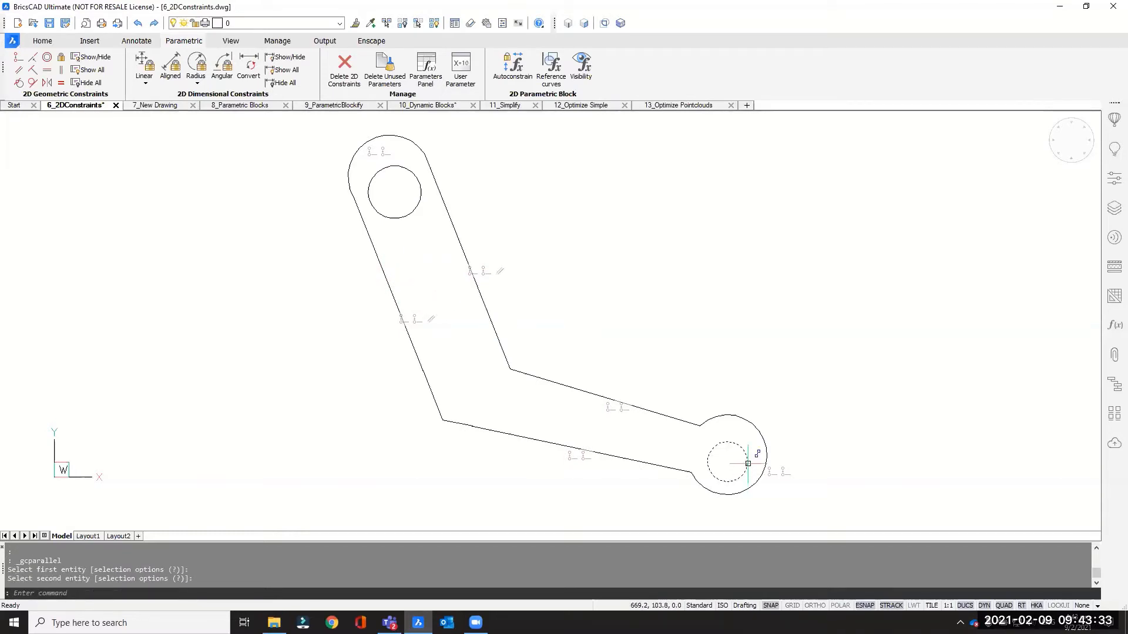
pyautogui.press('Return')
pyautogui.click(553, 383)
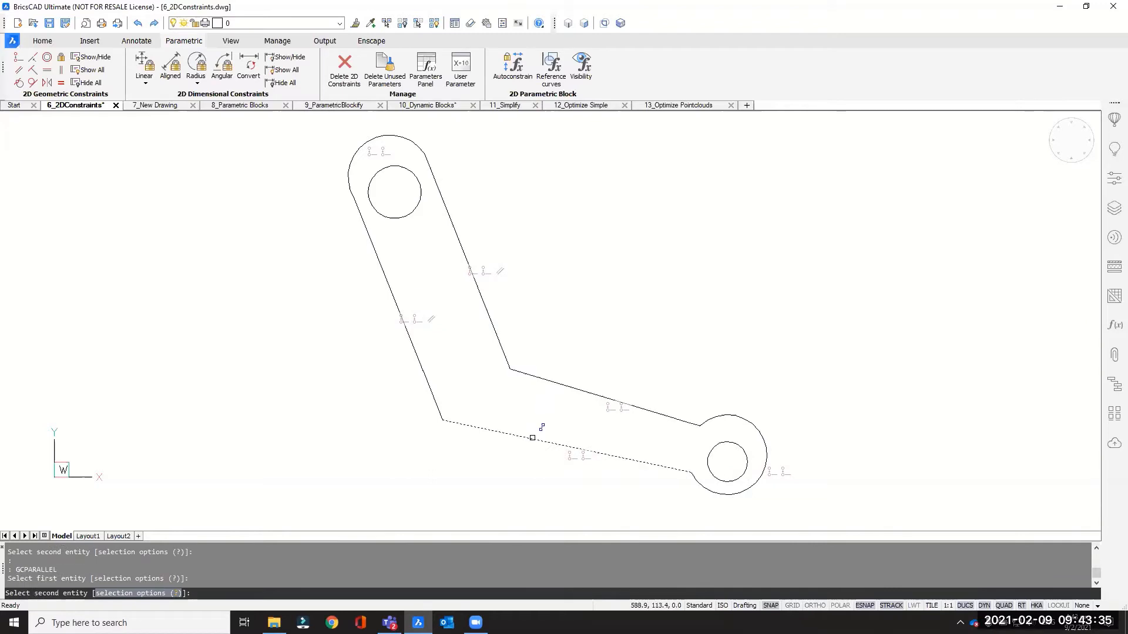
pyautogui.click(532, 437)
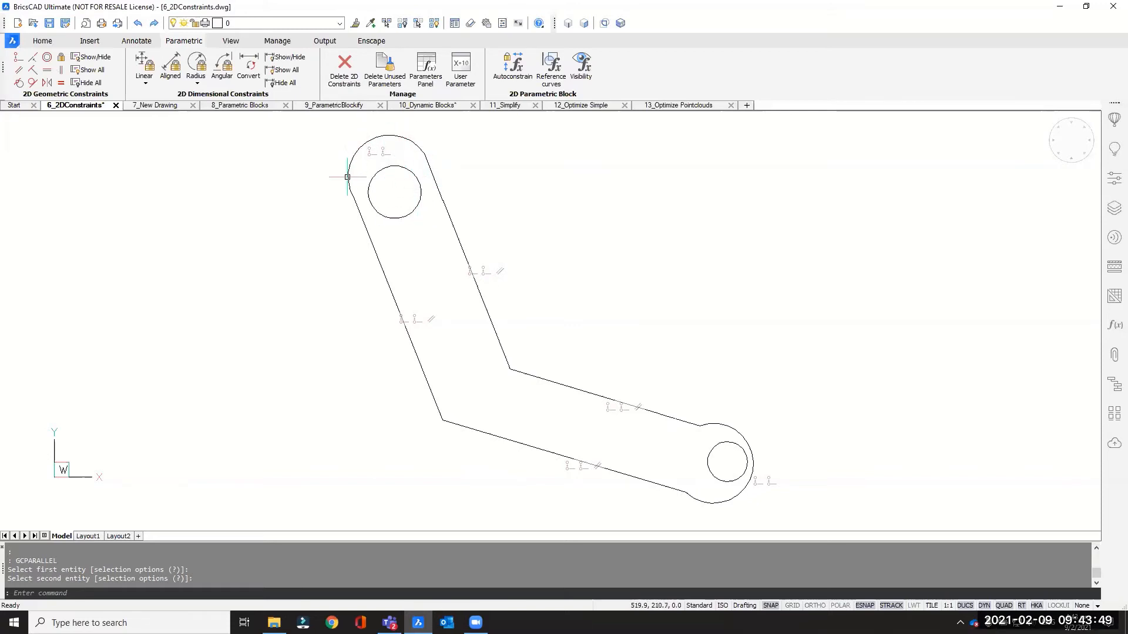
# - Apply concentric constraints between each outer arc and its inner circle at both ends of the arm
pyautogui.moveTo(346, 172)
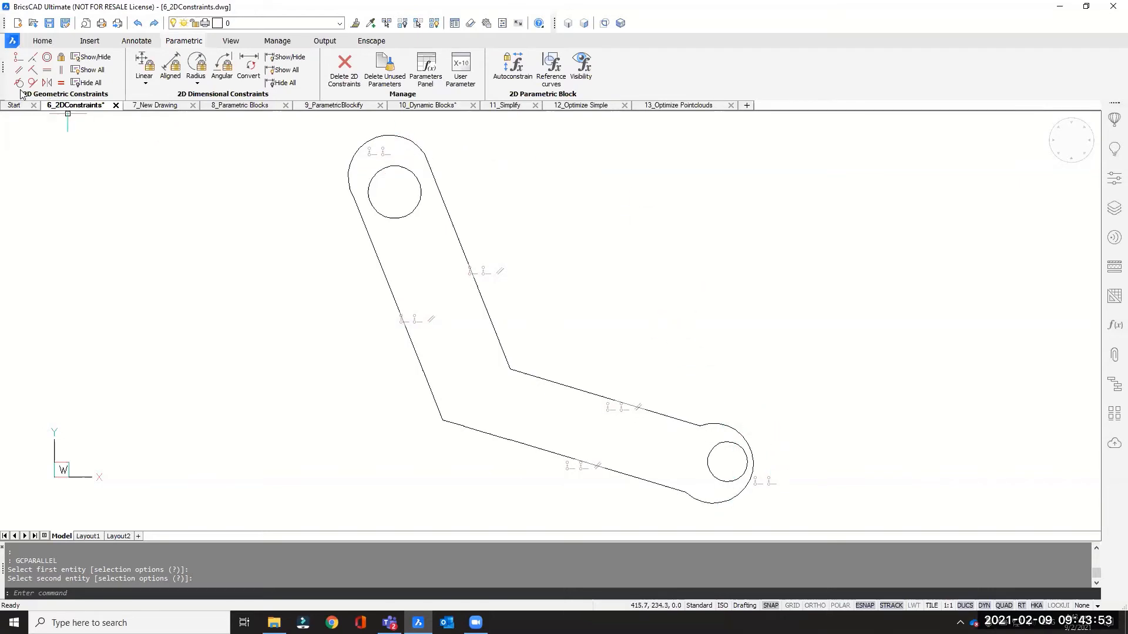
pyautogui.click(47, 59)
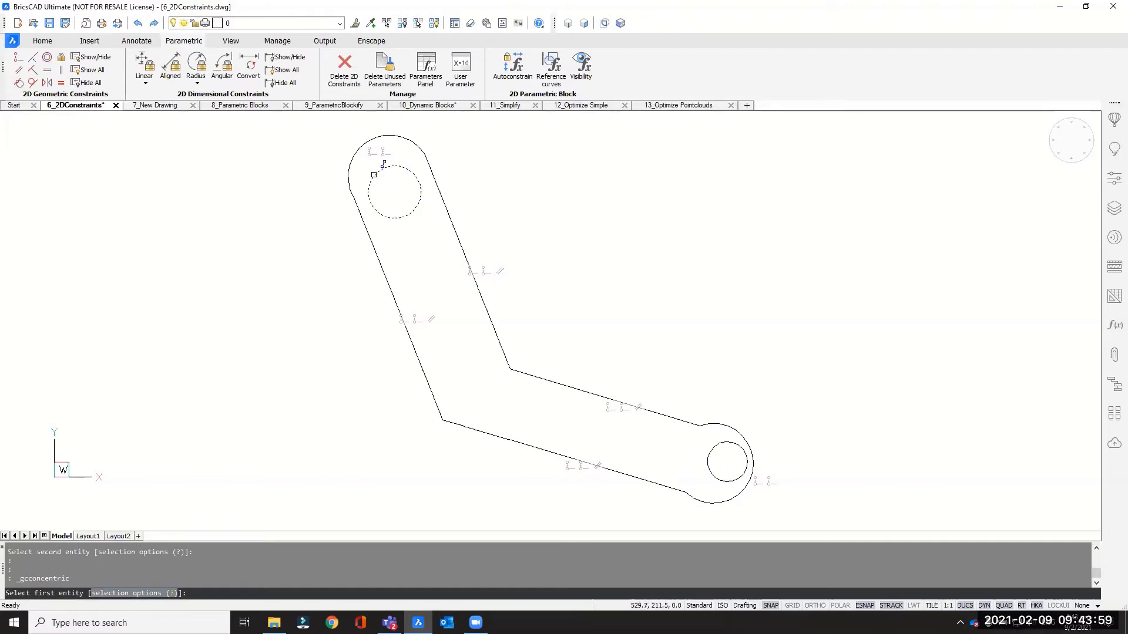
pyautogui.click(351, 160)
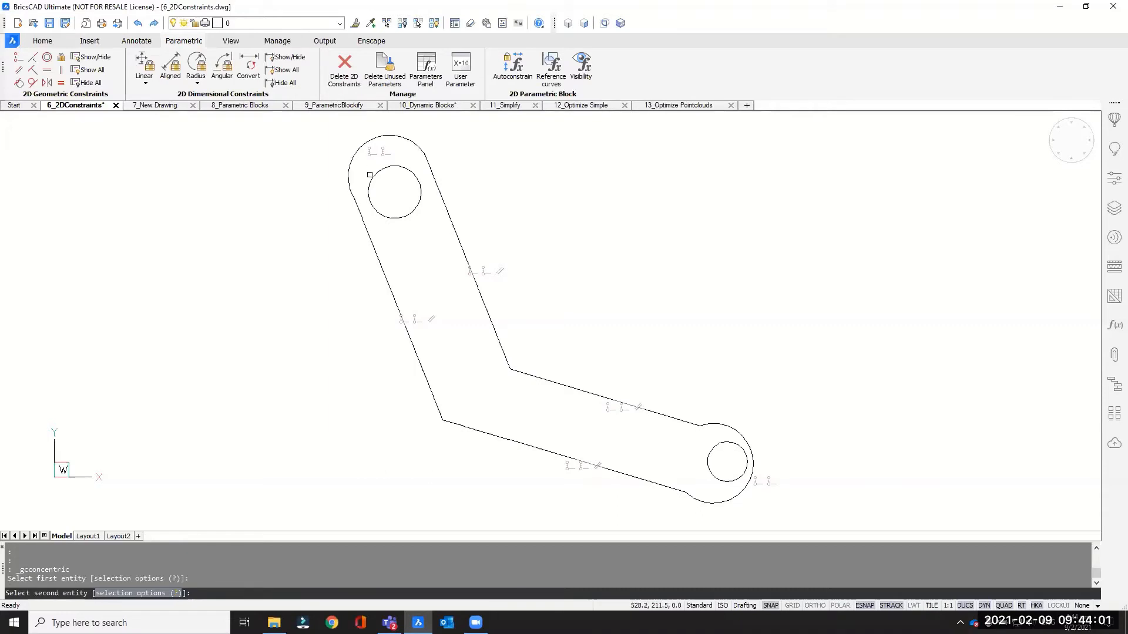
pyautogui.click(371, 175)
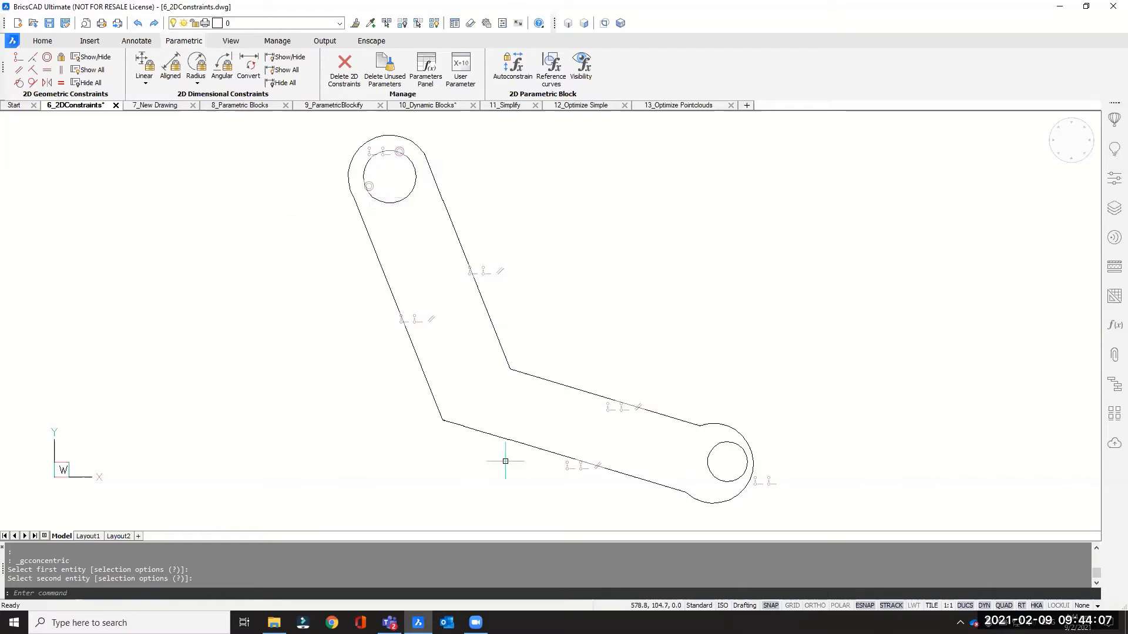
pyautogui.press('Return')
pyautogui.click(737, 438)
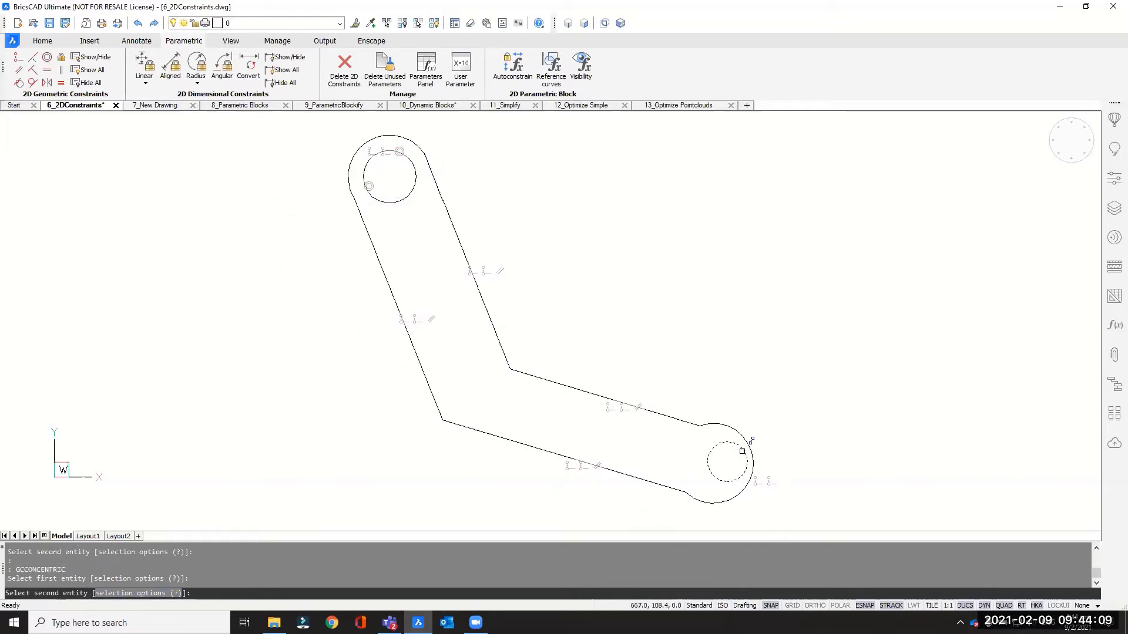
pyautogui.click(742, 446)
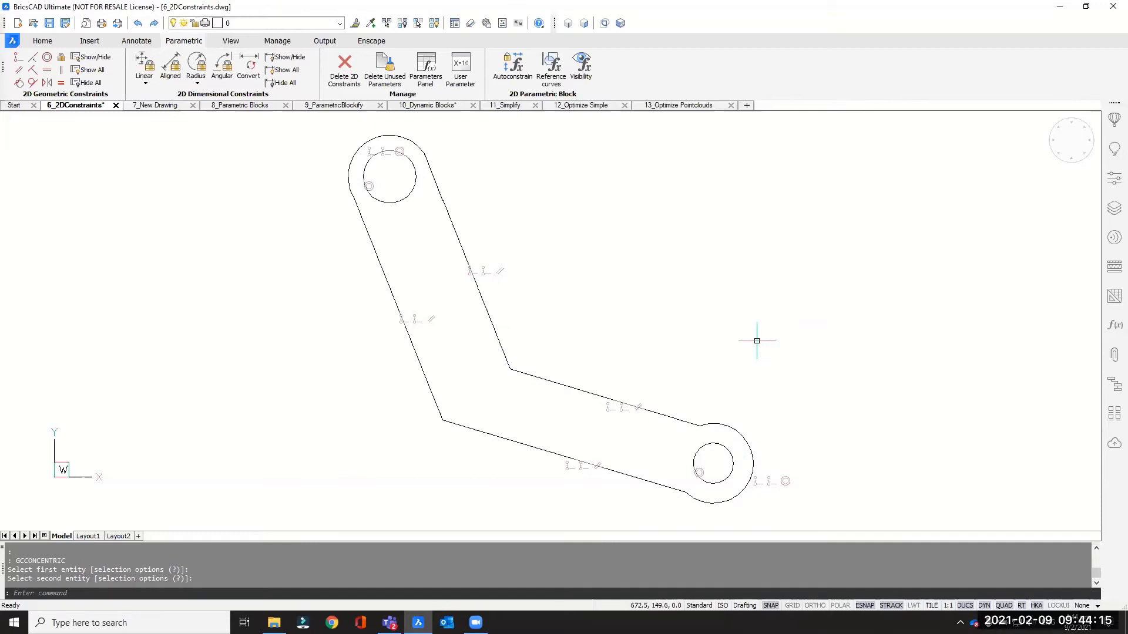
# - Make the upper arc tangent to both upper straight lines
pyautogui.click(33, 83)
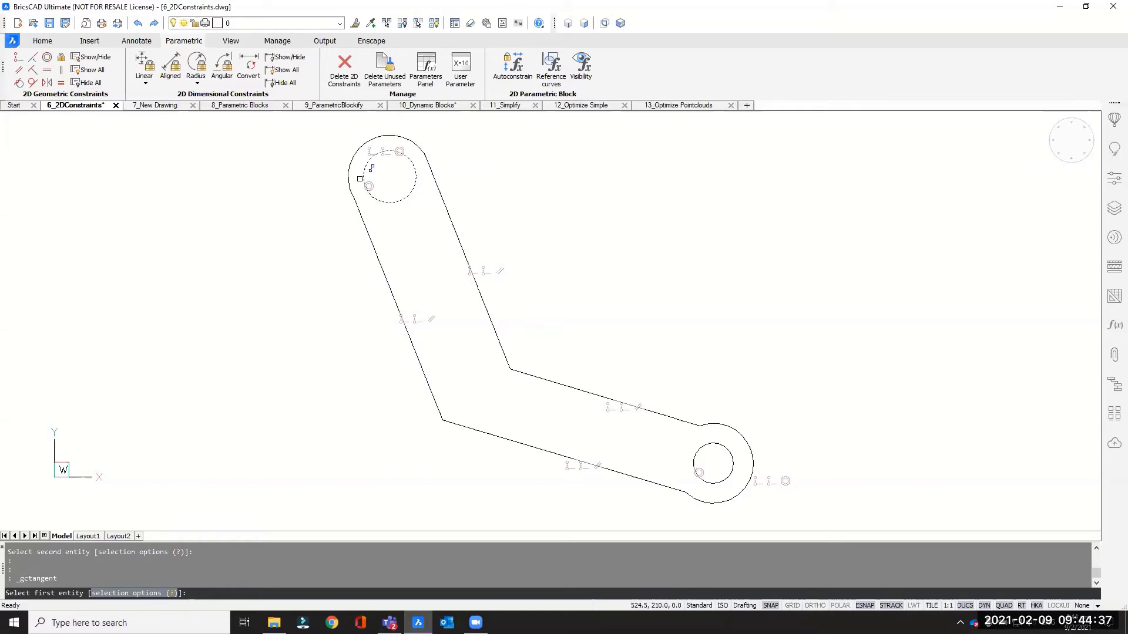
pyautogui.click(355, 194)
pyautogui.click(358, 209)
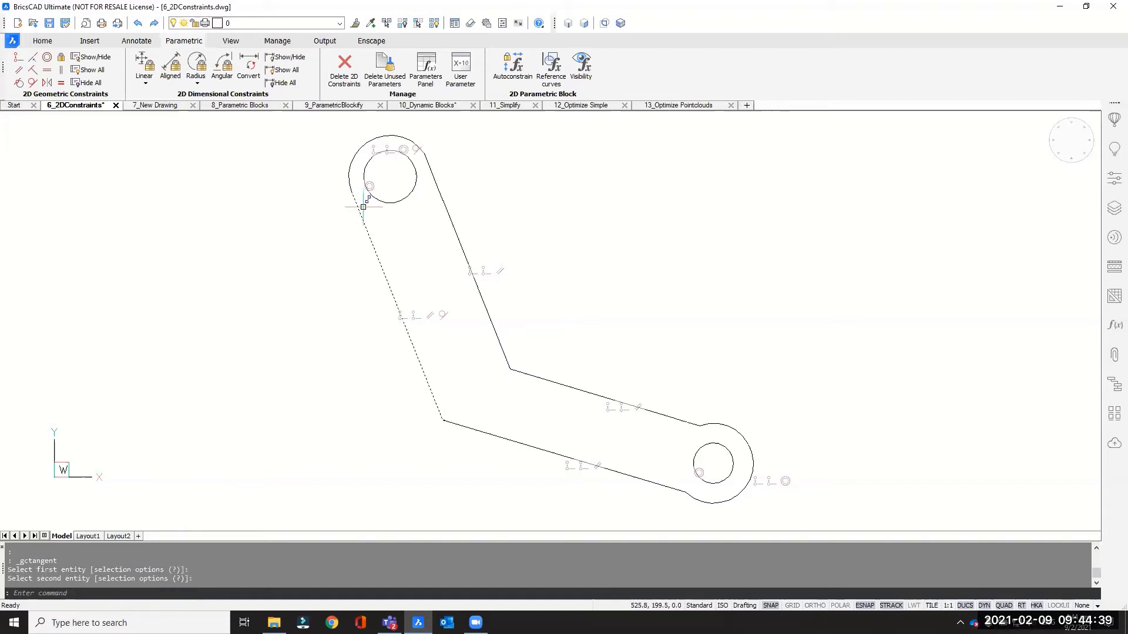
pyautogui.press('Return')
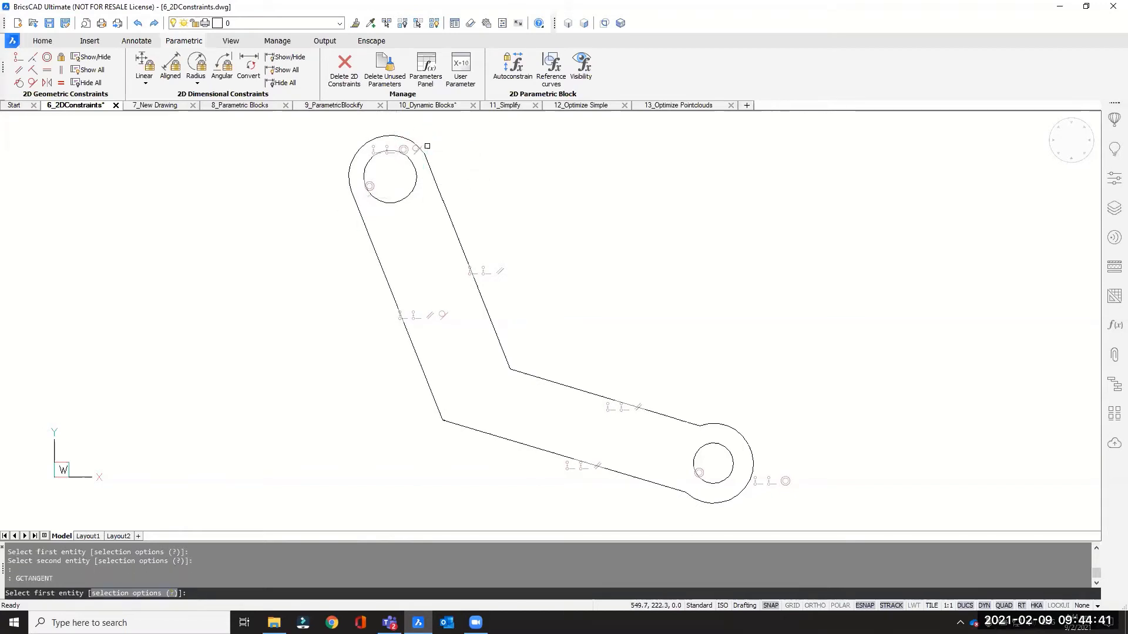
pyautogui.click(414, 142)
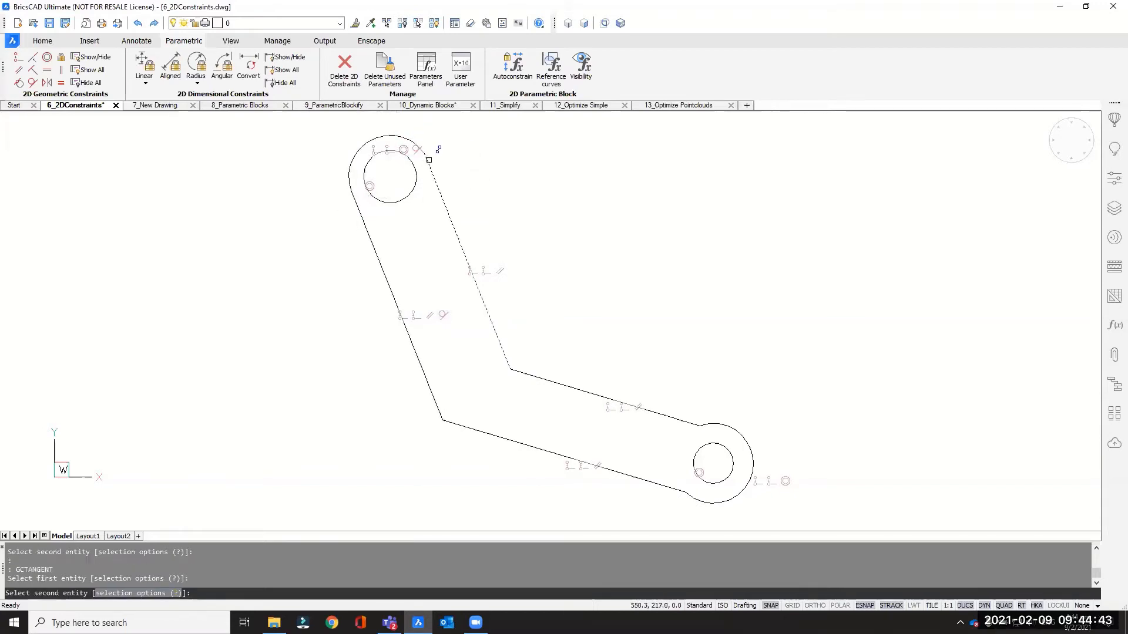
pyautogui.click(430, 167)
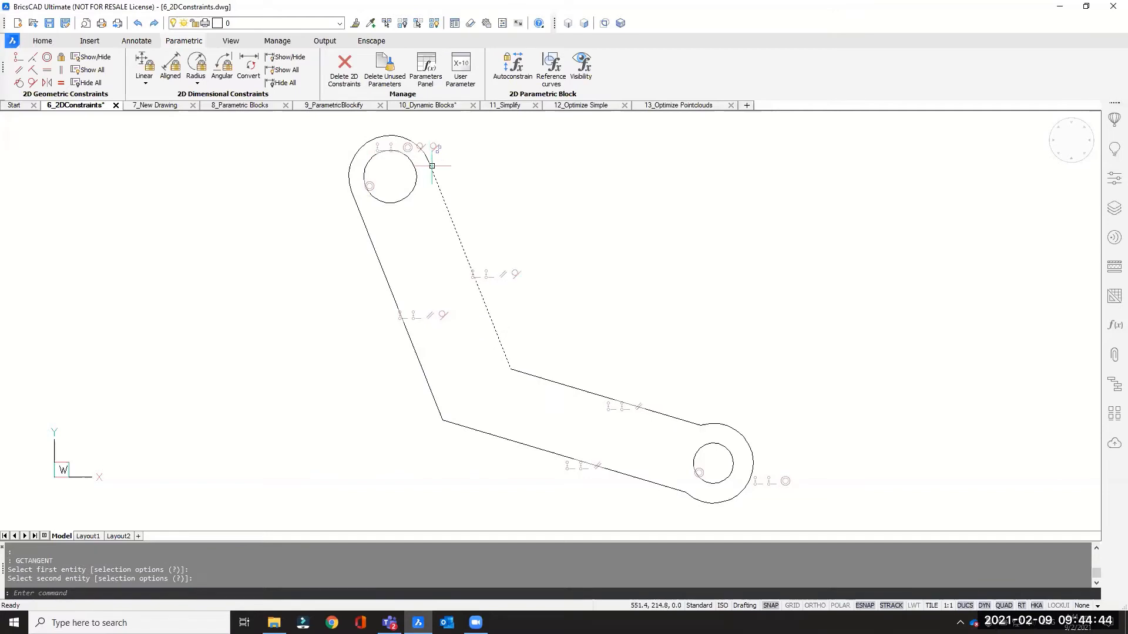
# - Make the lower arc tangent to both lower straight lines
pyautogui.press('Return')
pyautogui.click(734, 423)
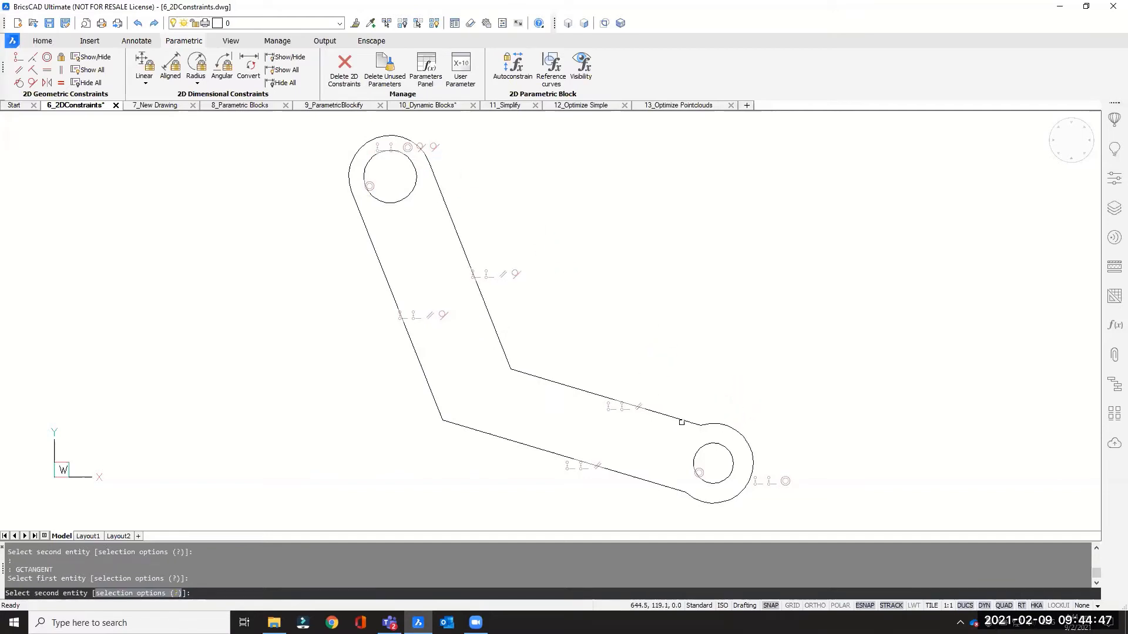
pyautogui.click(699, 414)
pyautogui.press('Return')
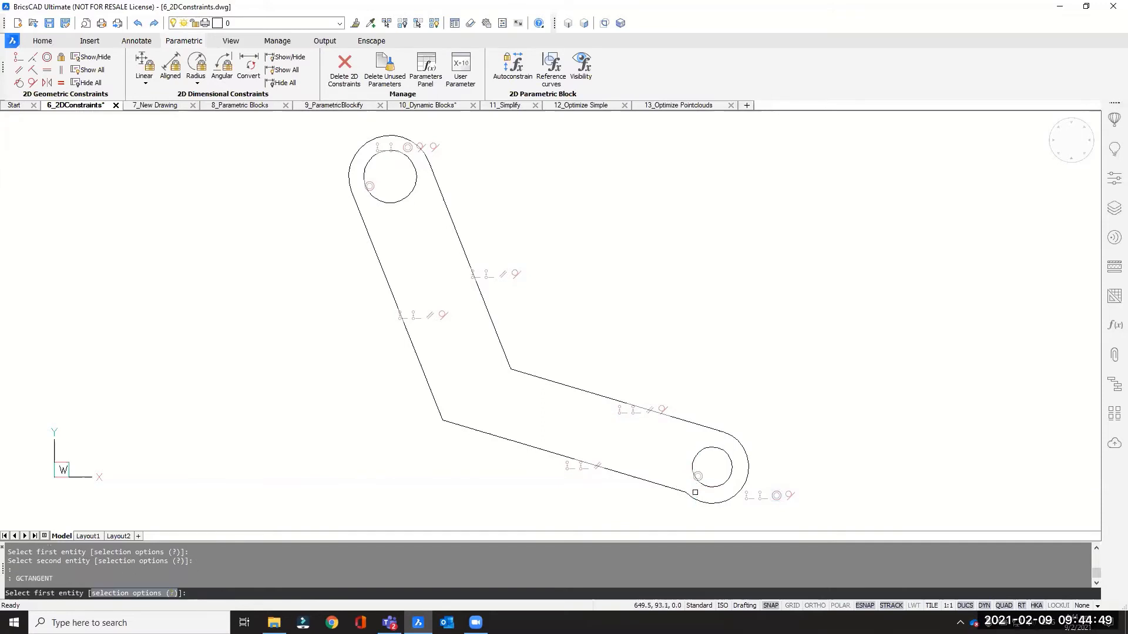
pyautogui.click(694, 499)
pyautogui.click(667, 486)
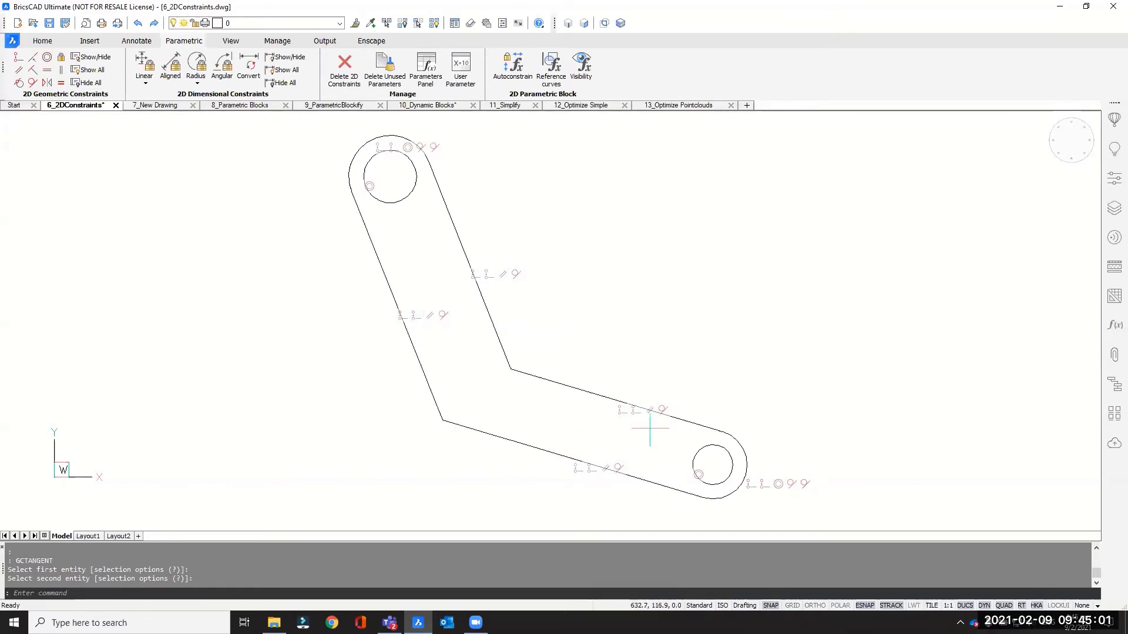
# - Fix the arm's lower-left corner point in place
pyautogui.click(61, 57)
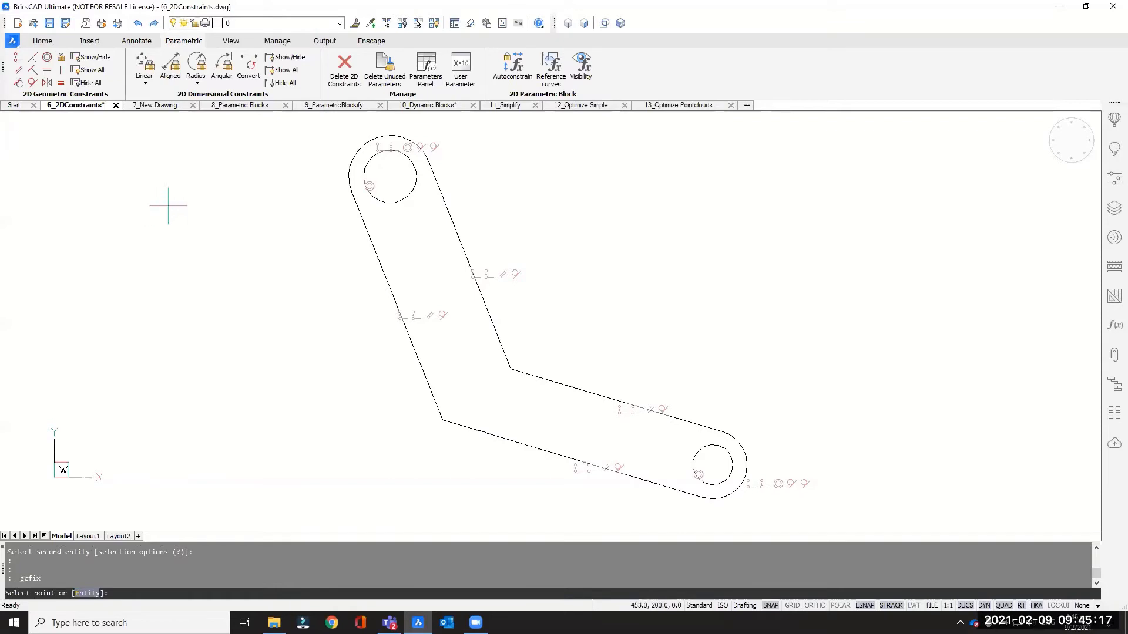
pyautogui.click(442, 420)
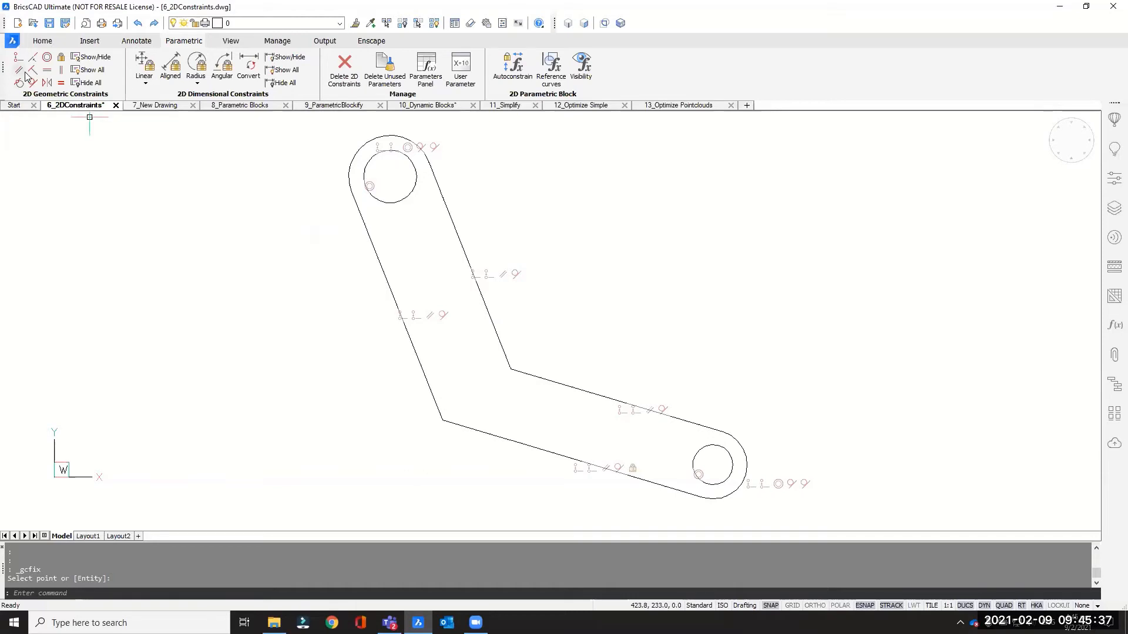
# - Make the long left straight line vertical and the long bottom straight line horizontal
pyautogui.click(61, 71)
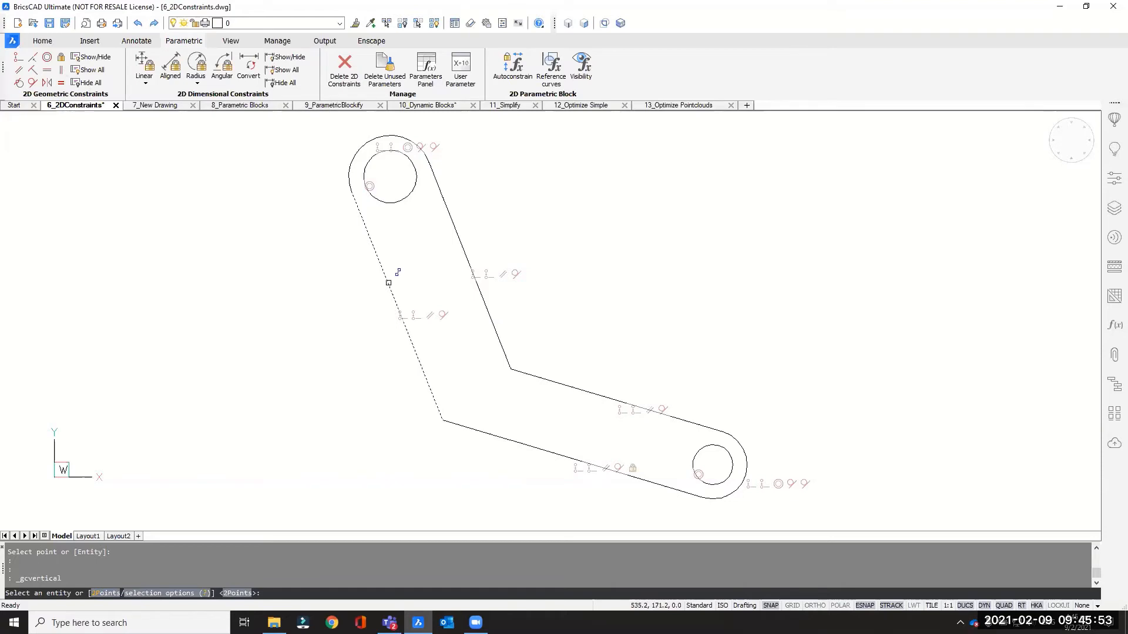
pyautogui.click(390, 285)
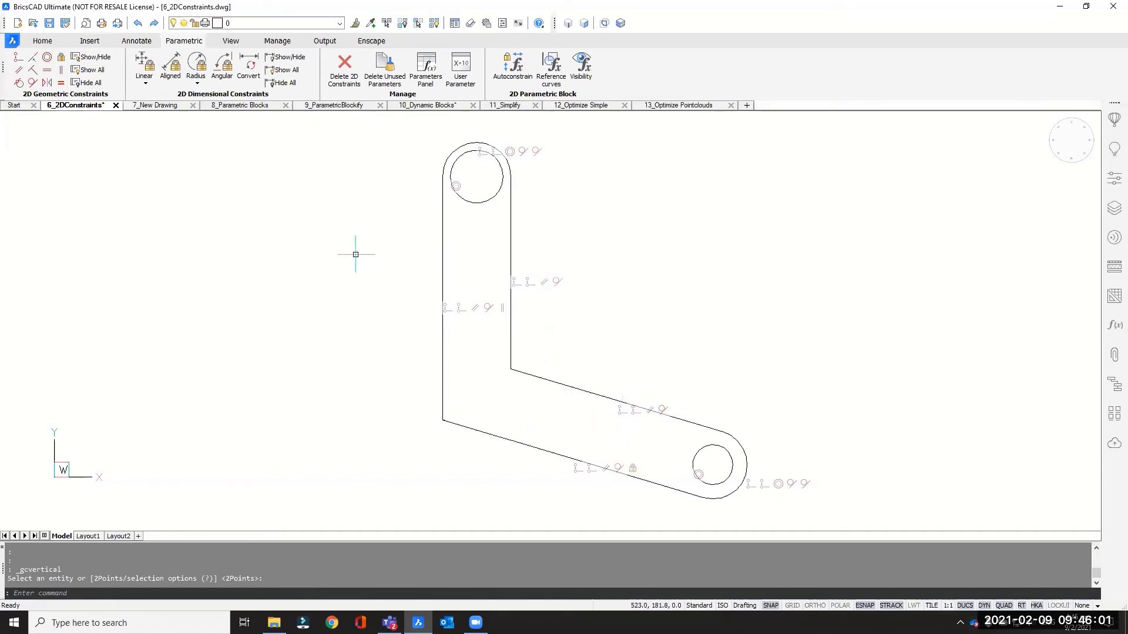
pyautogui.click(47, 72)
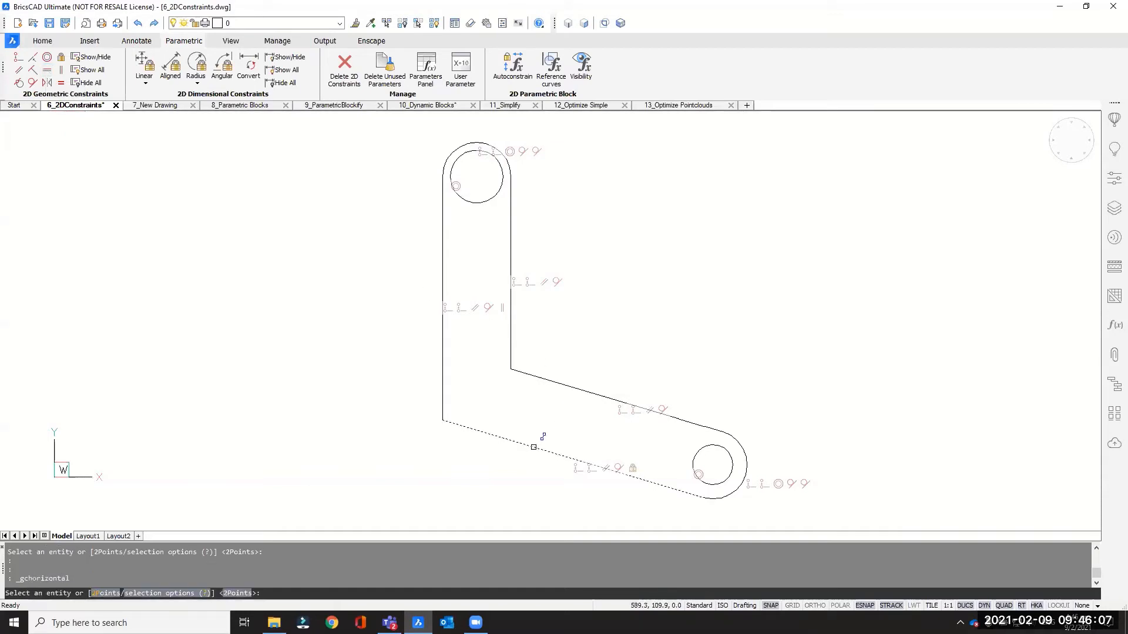
pyautogui.click(533, 447)
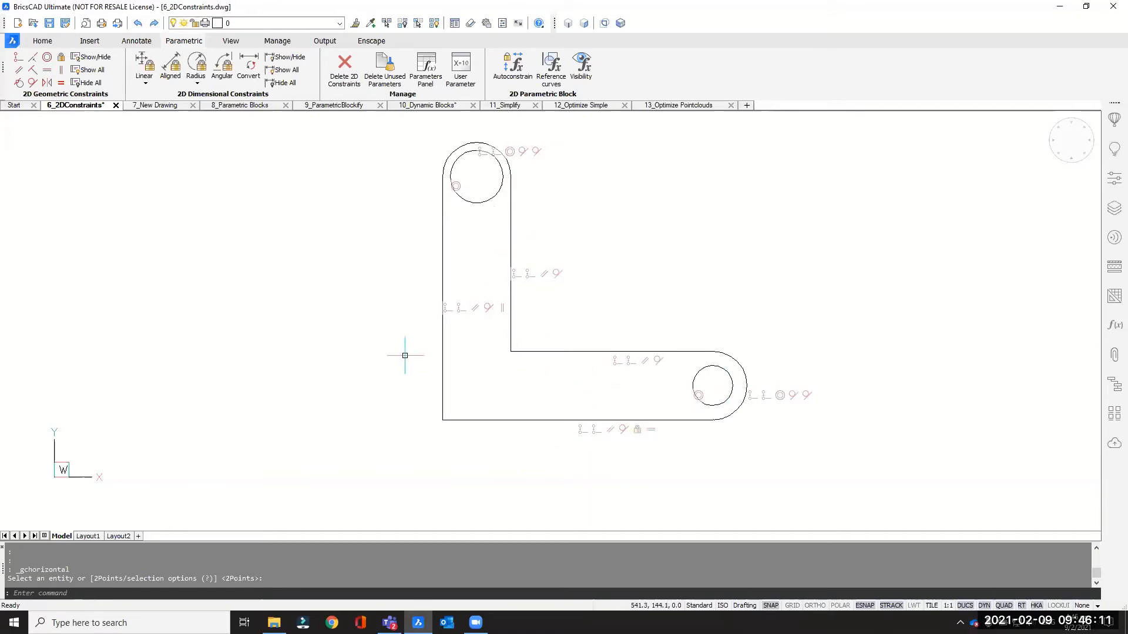
# - Apply an equal constraint between the upper and lower outer end arcs
pyautogui.moveTo(345, 327); pyautogui.dragTo(292, 358, button='middle')
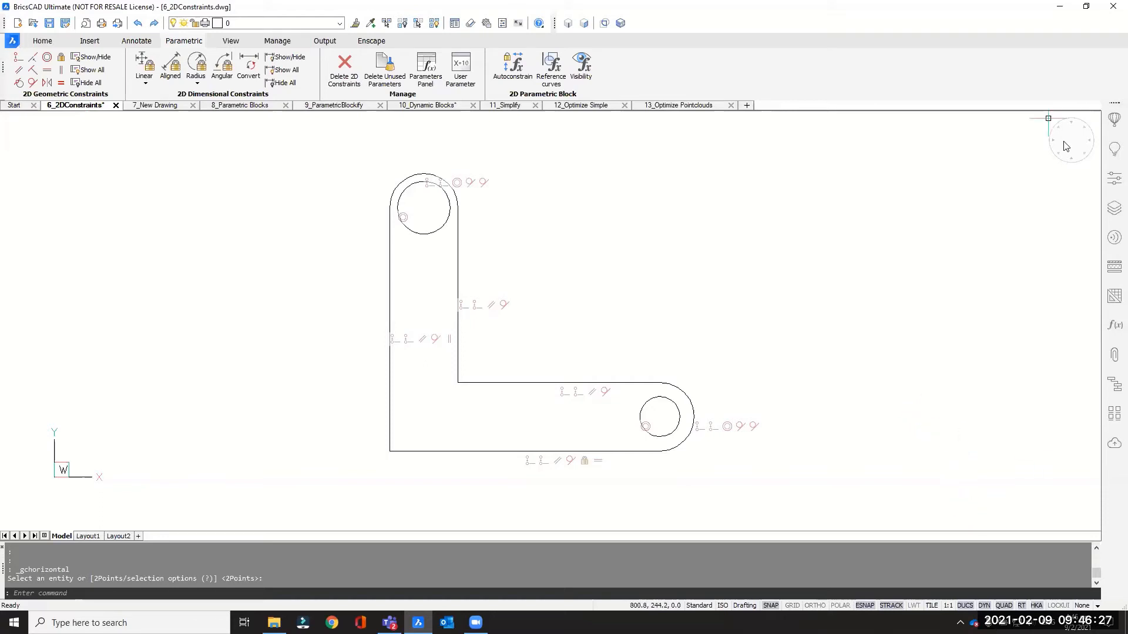
pyautogui.click(61, 84)
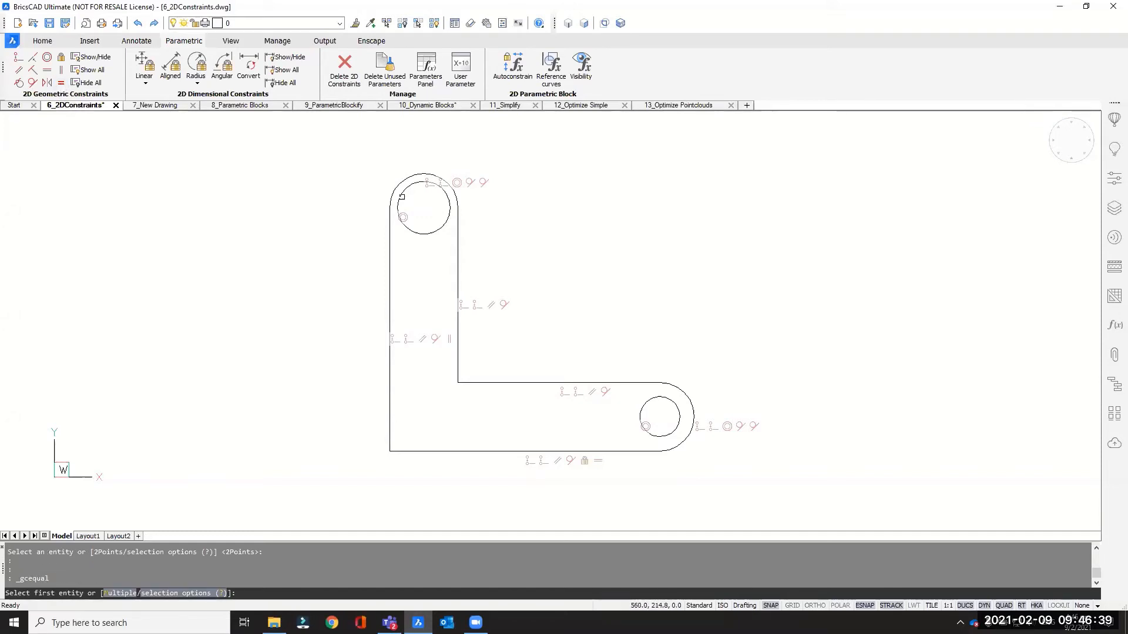
pyautogui.click(404, 179)
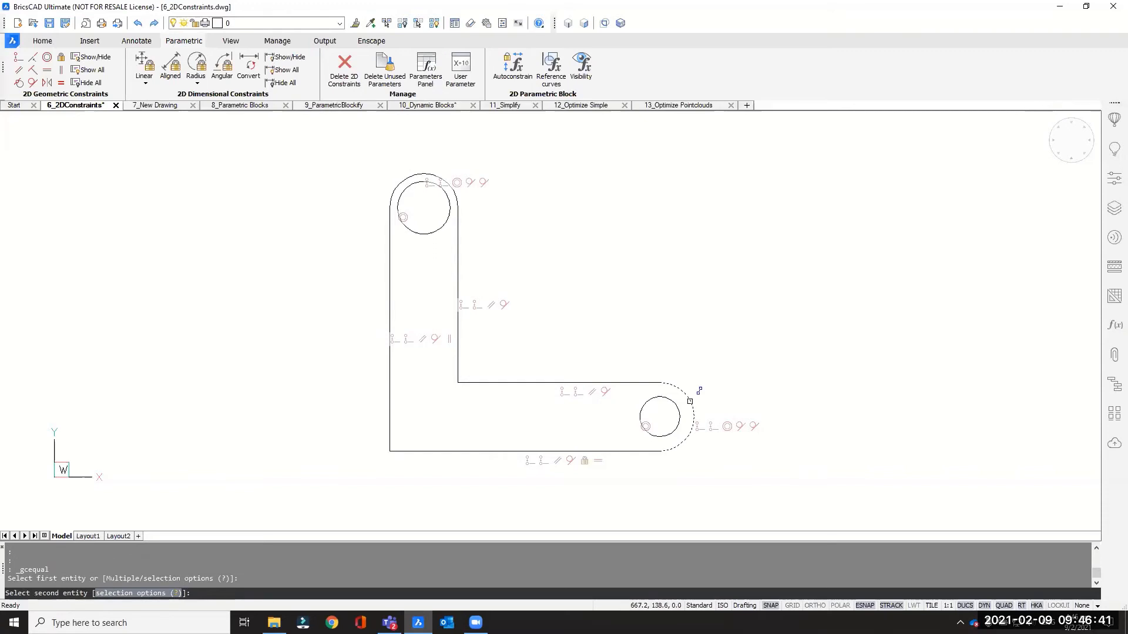
pyautogui.click(691, 387)
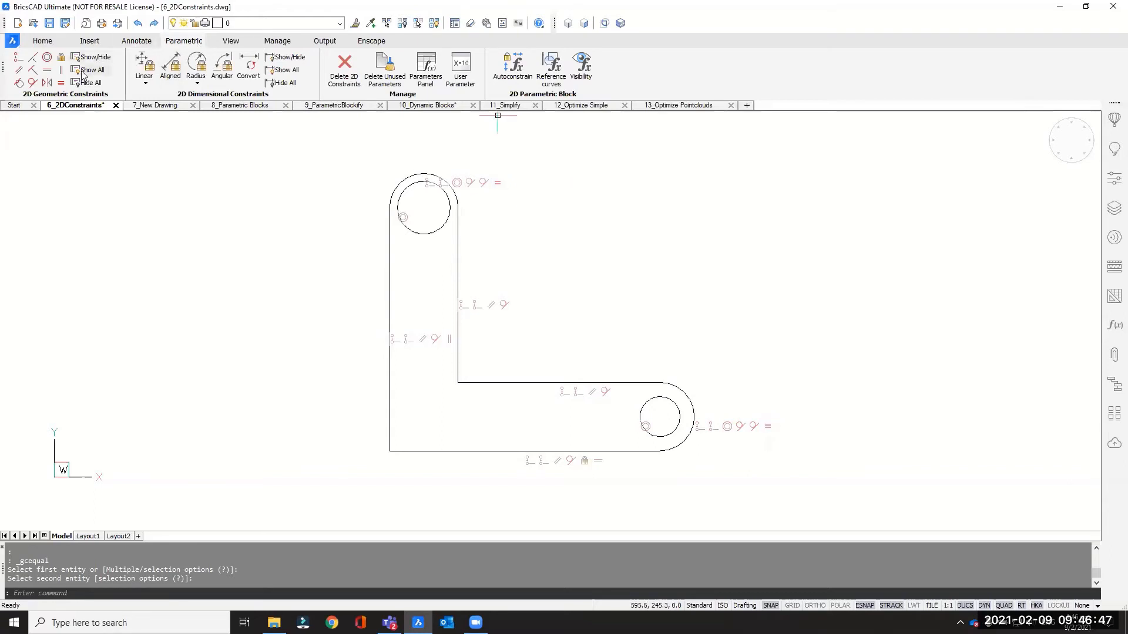
# - Apply an equal constraint between the upper and lower inner circles
pyautogui.click(60, 83)
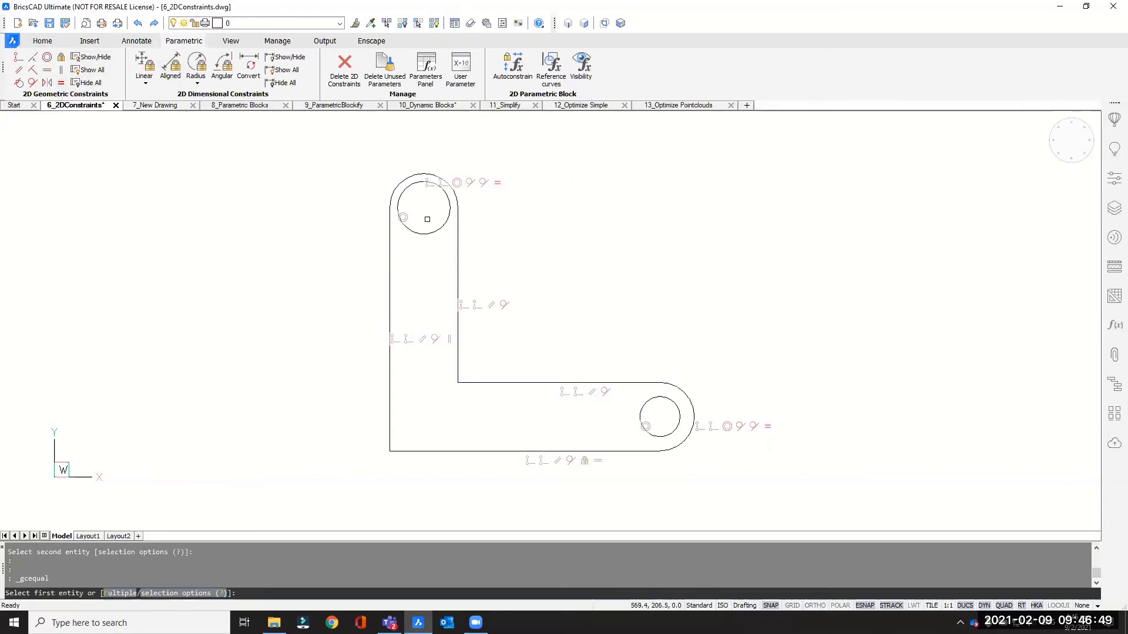
pyautogui.click(448, 216)
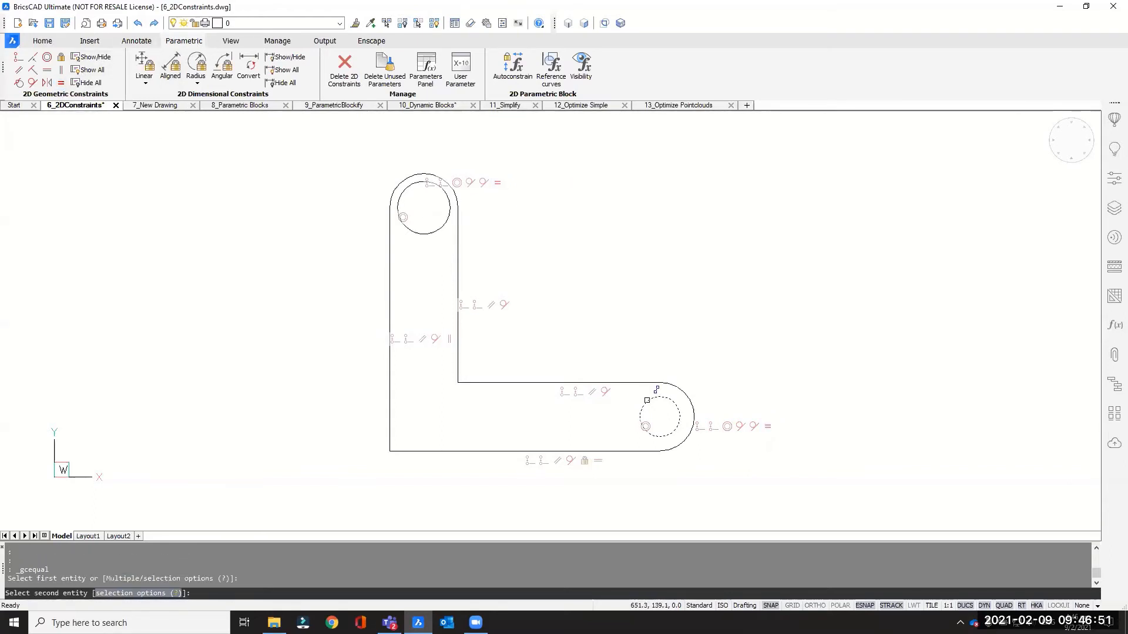
pyautogui.click(647, 400)
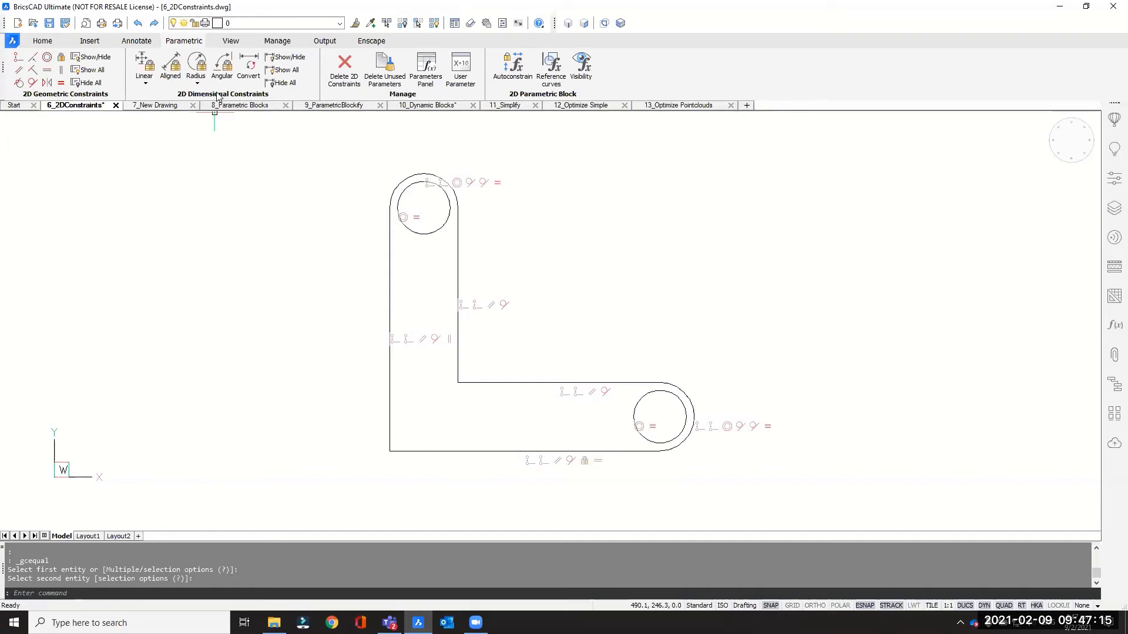
# - Add a linear dimension to the long bottom line and set it to 170
pyautogui.click(148, 87)
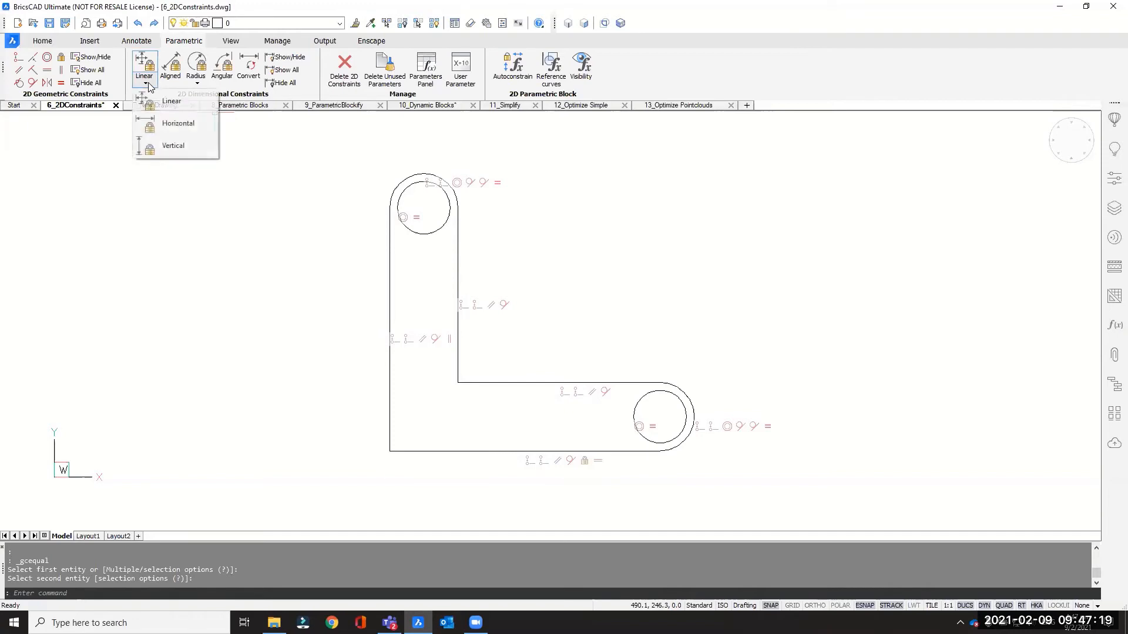
pyautogui.click(168, 103)
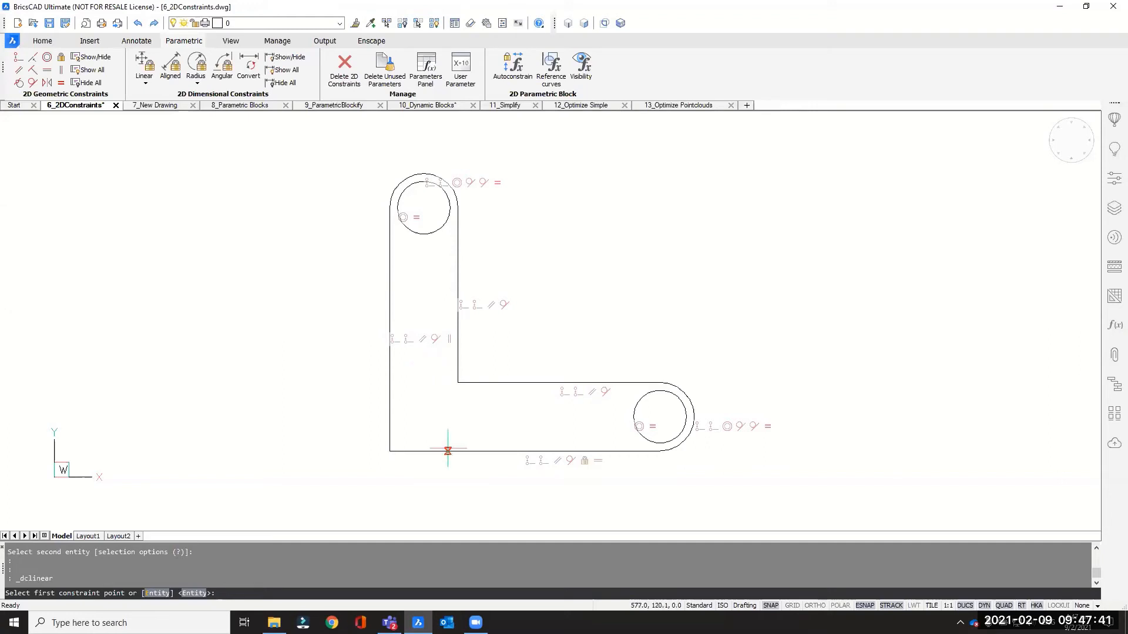
pyautogui.press('Return')
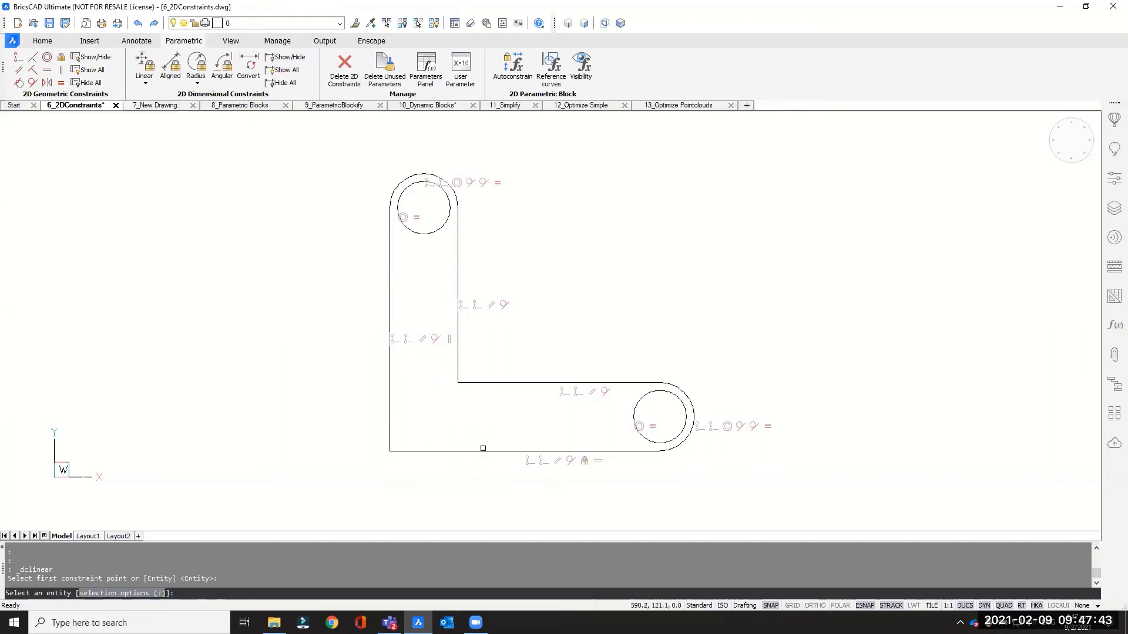
pyautogui.click(482, 451)
pyautogui.scroll(-3, 478, 452)
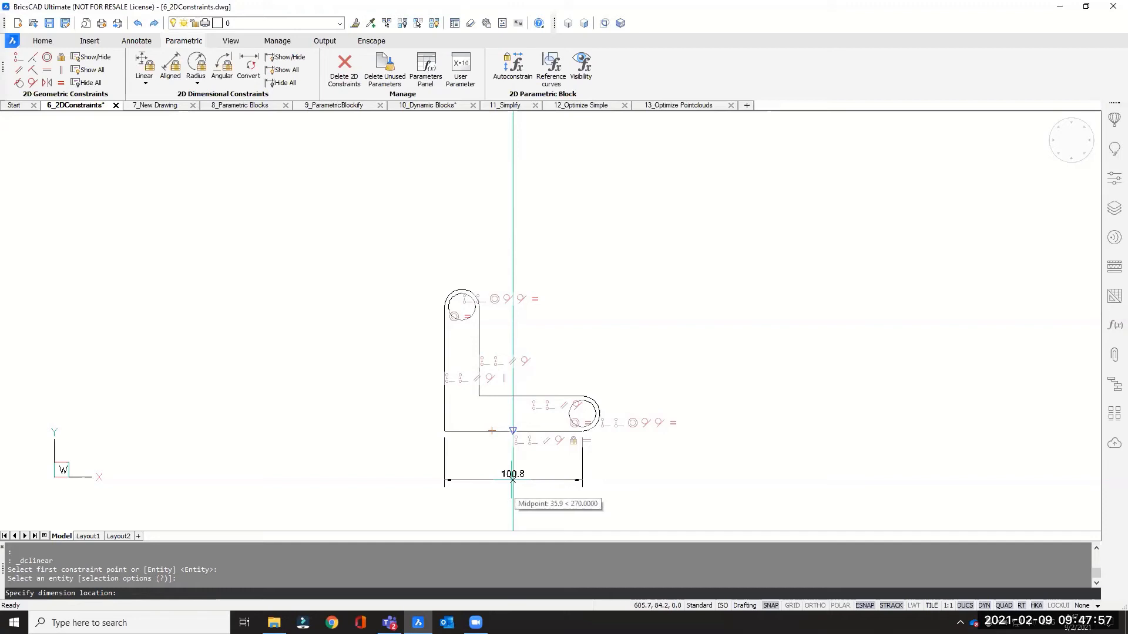
pyautogui.click(512, 475)
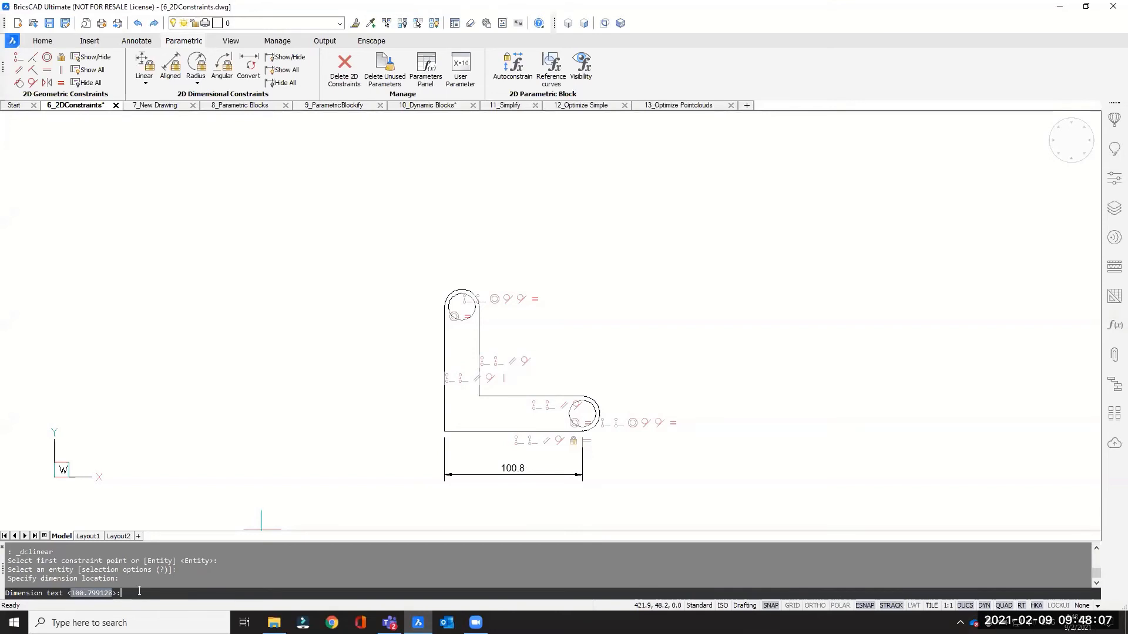
pyautogui.write('170')
pyautogui.press('Return')
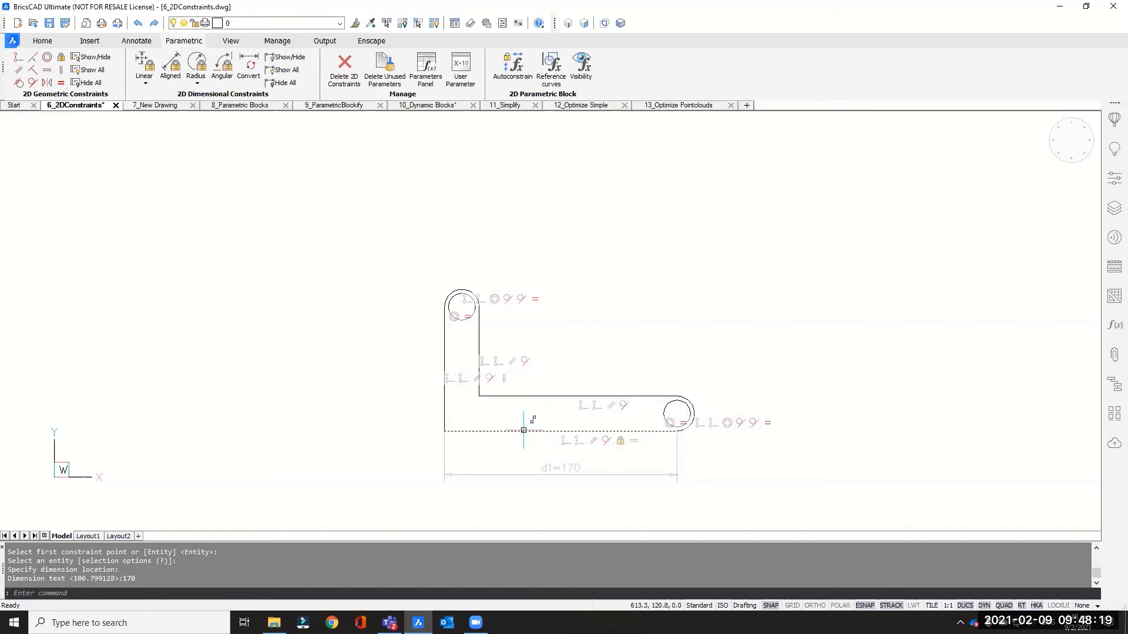
# - Add a linear dimension to the long left line and set it to 120
pyautogui.moveTo(528, 430)
pyautogui.click(144, 67)
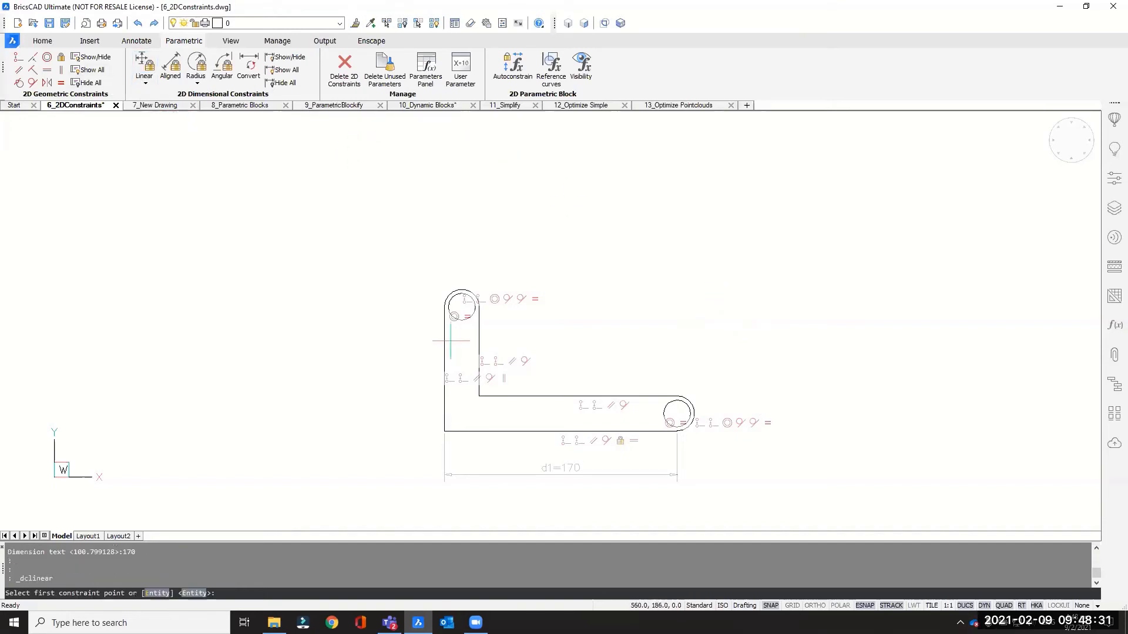
pyautogui.press('Return')
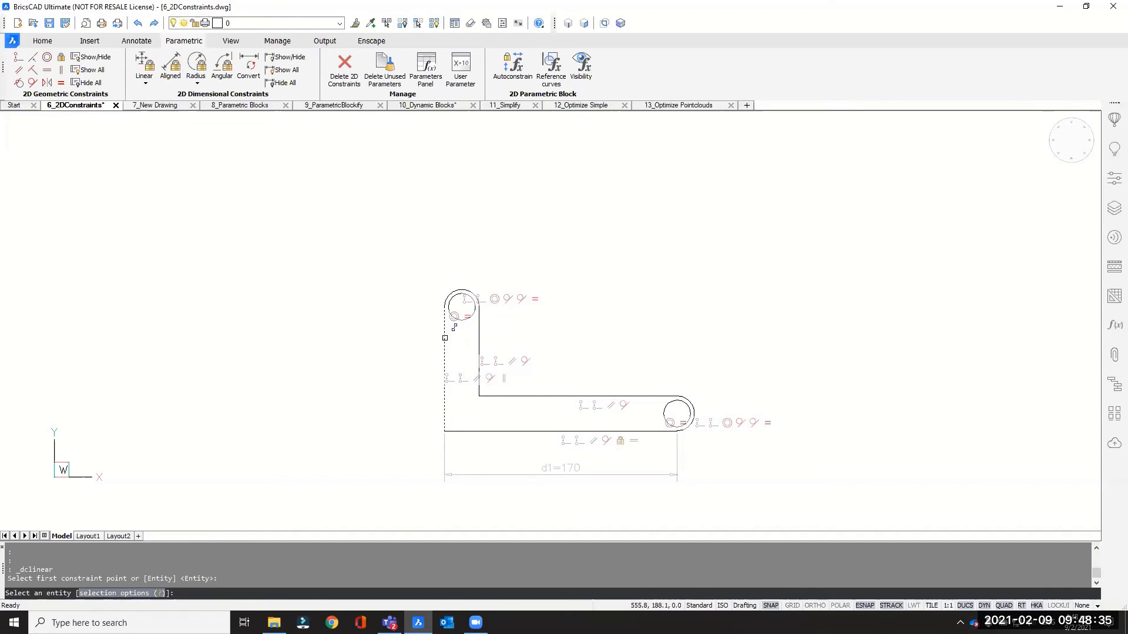
pyautogui.click(444, 338)
pyautogui.click(408, 344)
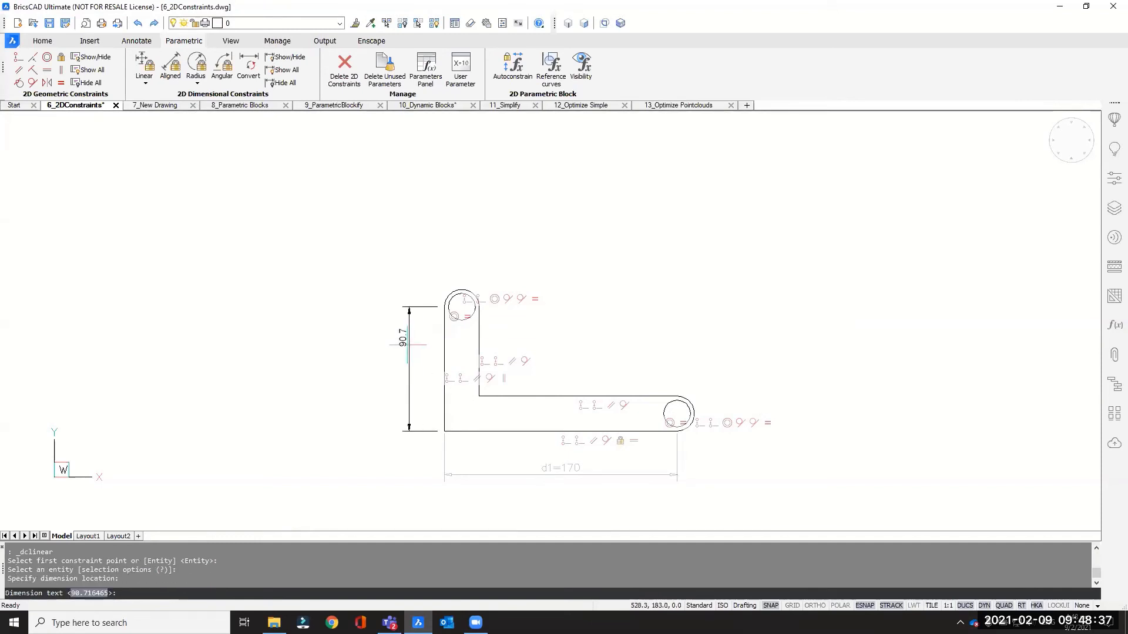
pyautogui.write('12')
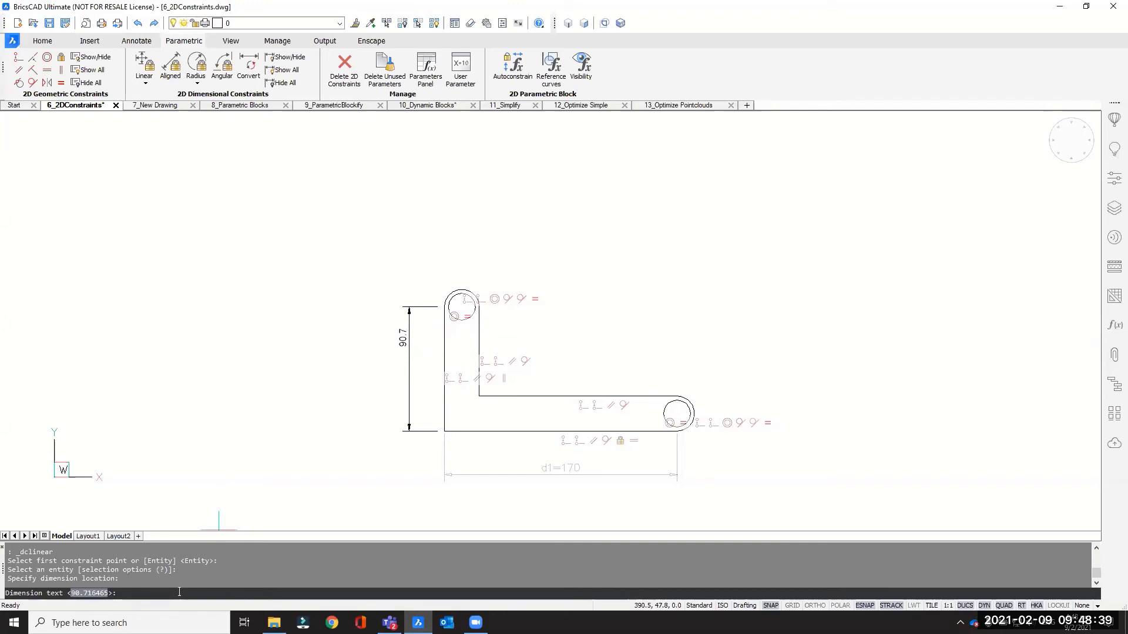
pyautogui.write('0')
pyautogui.press('Return')
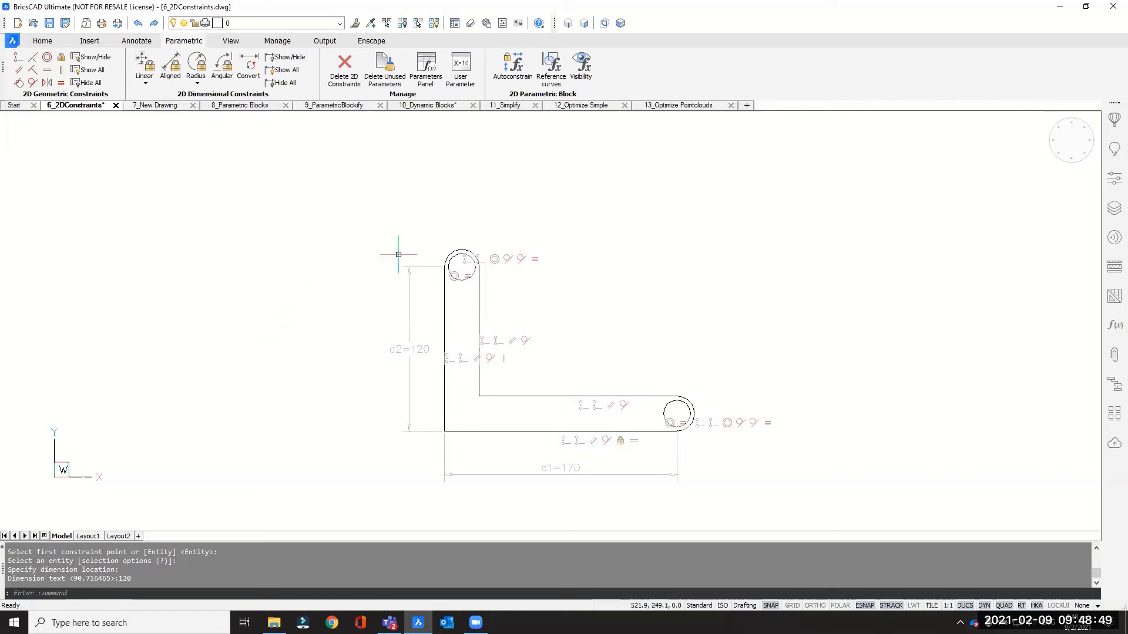
# - Add a diameter dimension to the lower outer end arc and set it to 40
pyautogui.moveTo(397, 252)
pyautogui.mouseDown(button='middle')
pyautogui.moveTo(360, 216)
pyautogui.moveTo(373, 239)
pyautogui.mouseUp(button='middle')
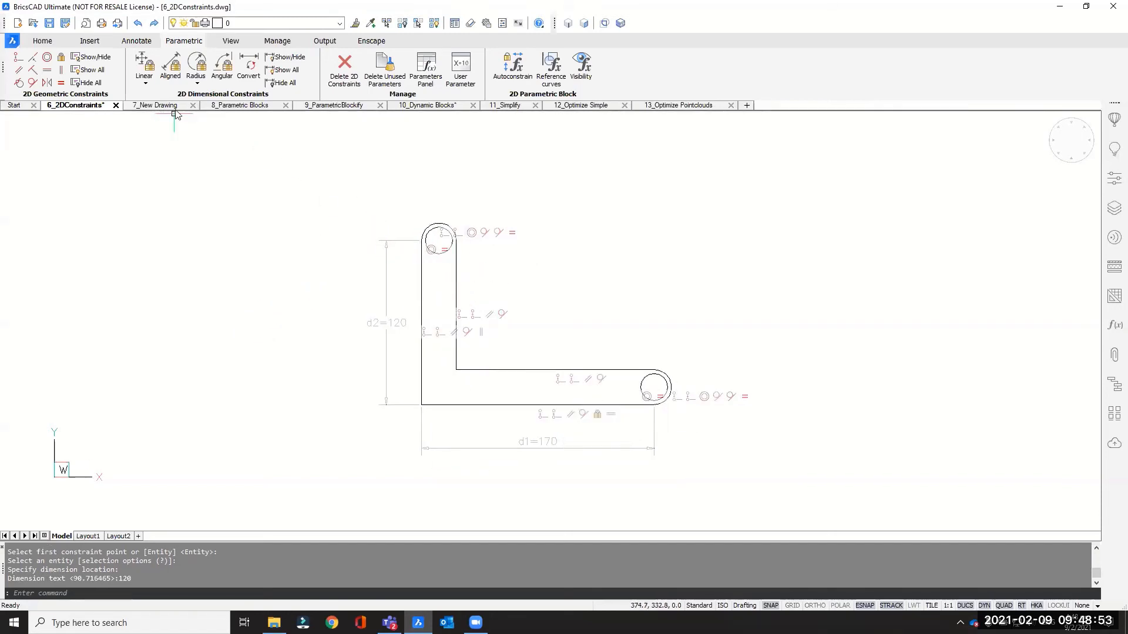
pyautogui.click(197, 83)
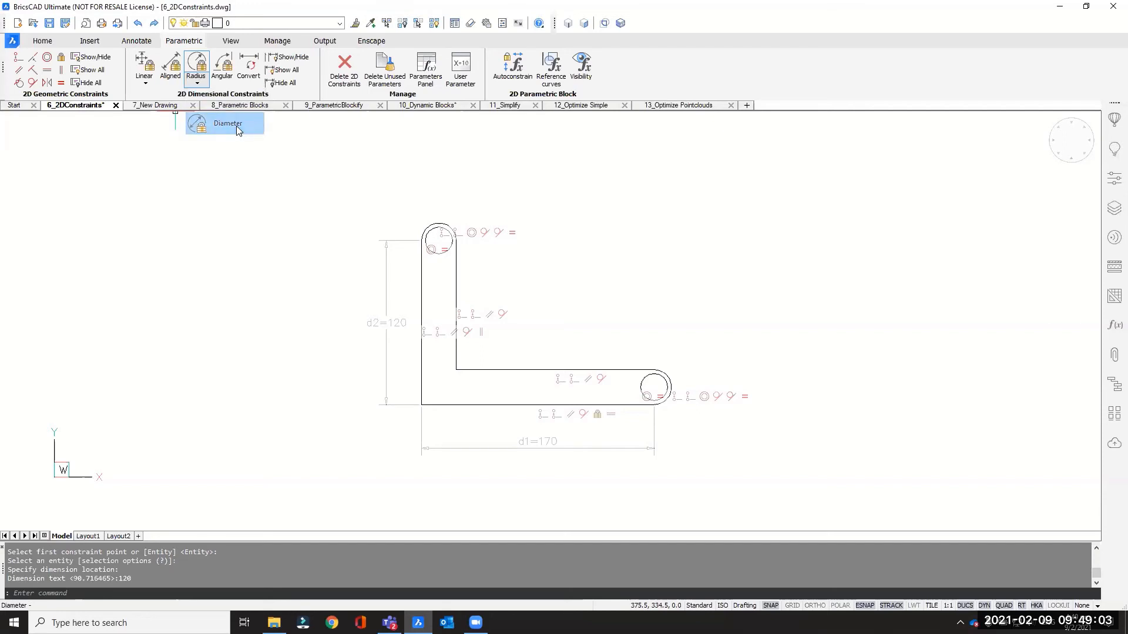
pyautogui.click(236, 126)
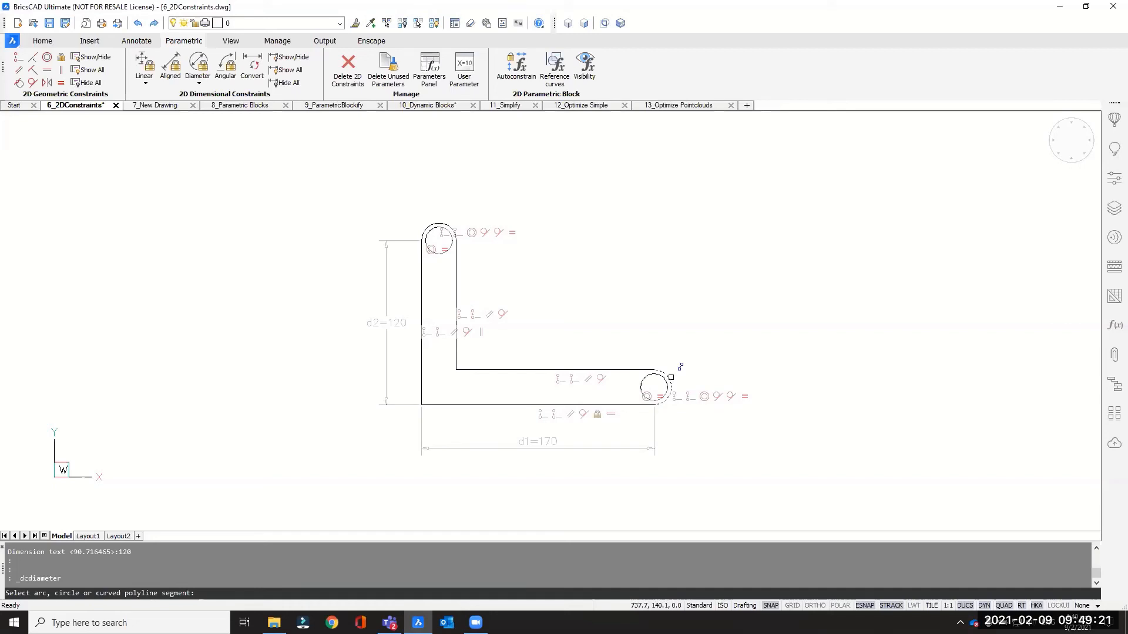
pyautogui.click(670, 378)
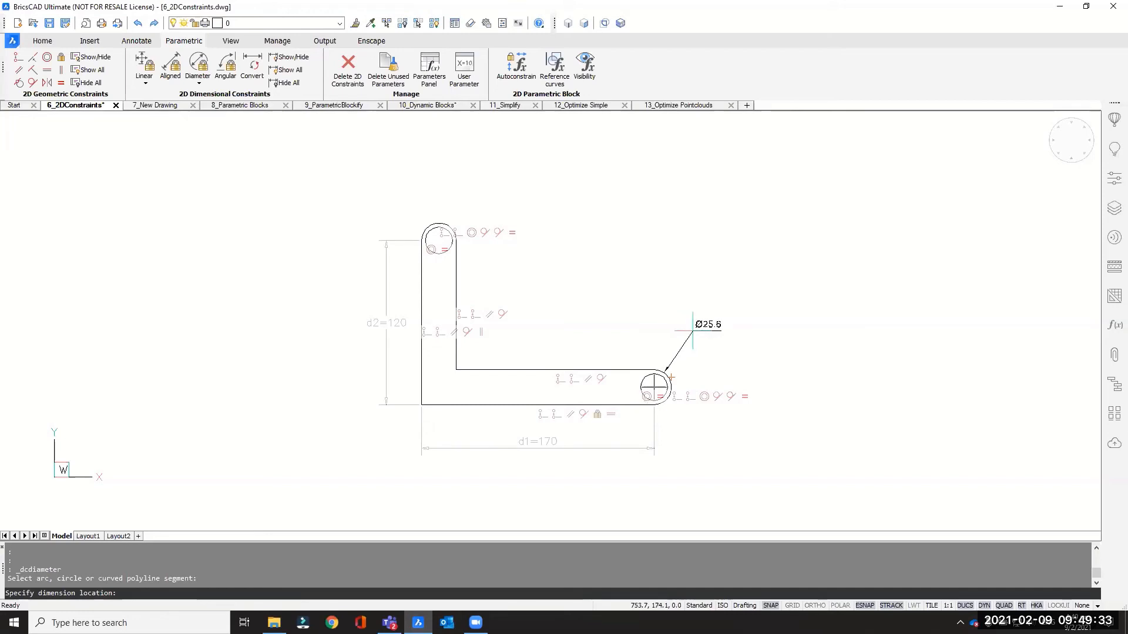
pyautogui.click(692, 331)
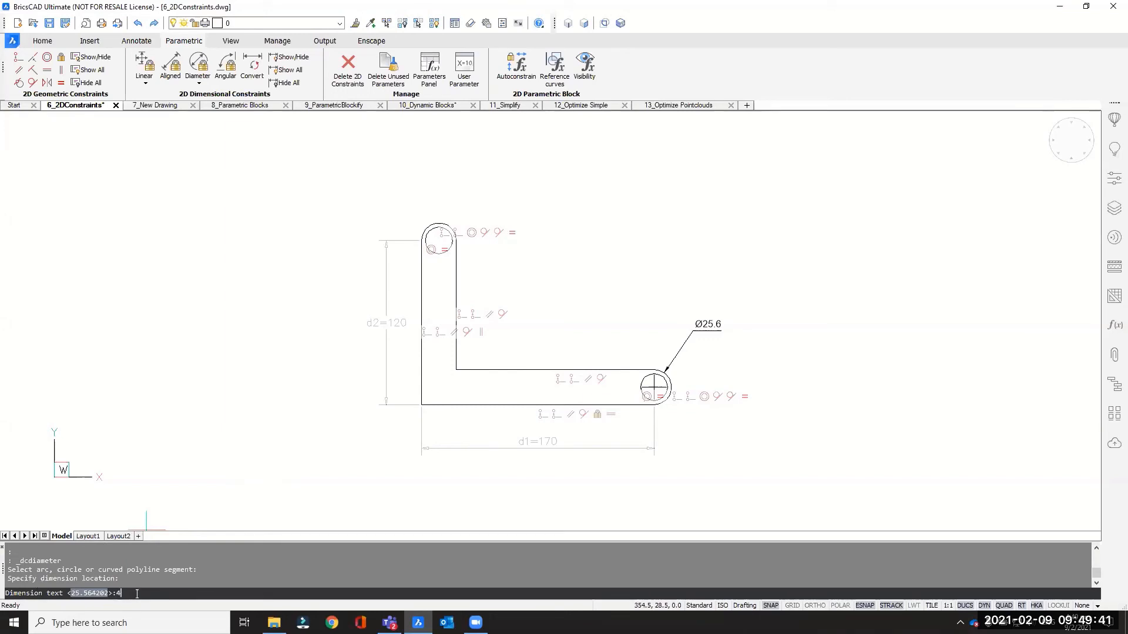
pyautogui.write('0')
pyautogui.press('Return')
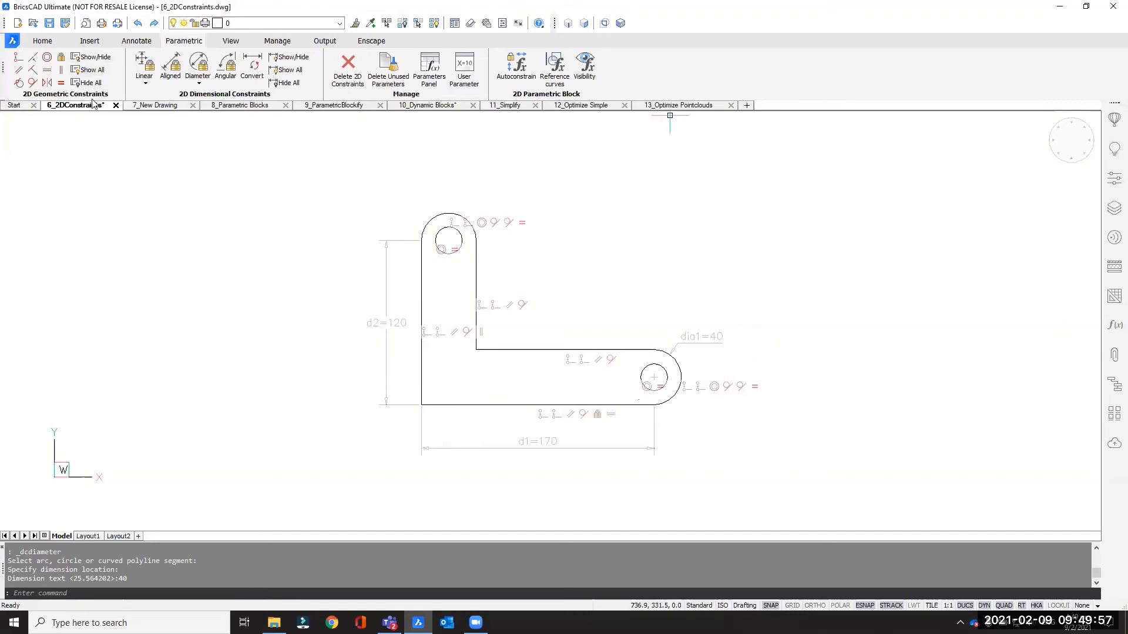
# - Add a diameter dimension to the lower inner circle using the expression dia1*0.5
pyautogui.click(198, 82)
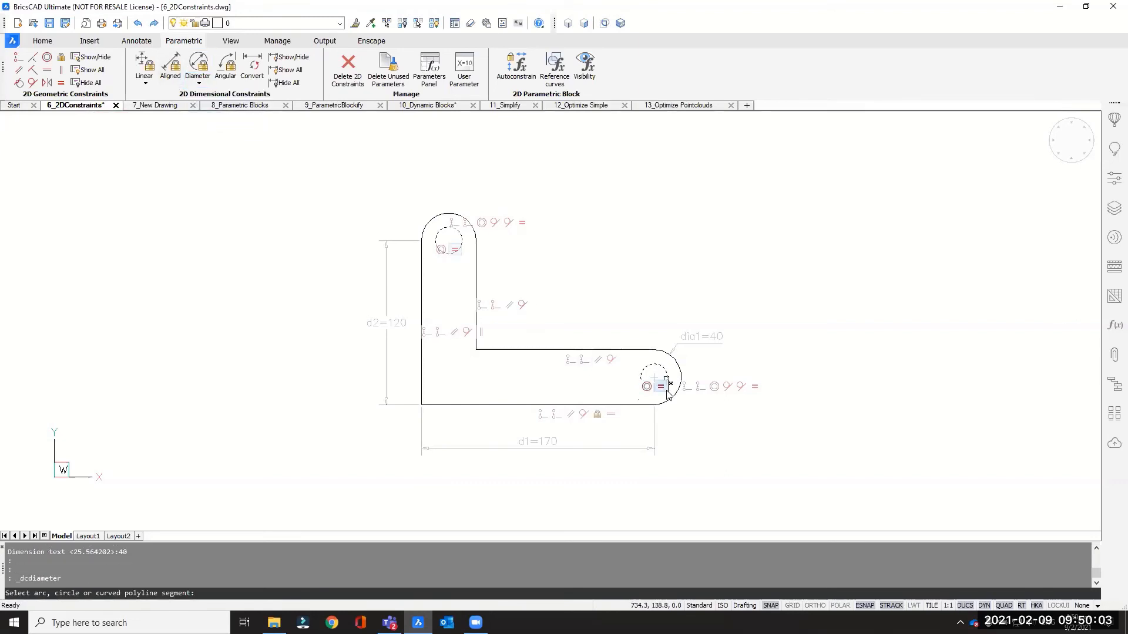
pyautogui.scroll(1, 688, 397)
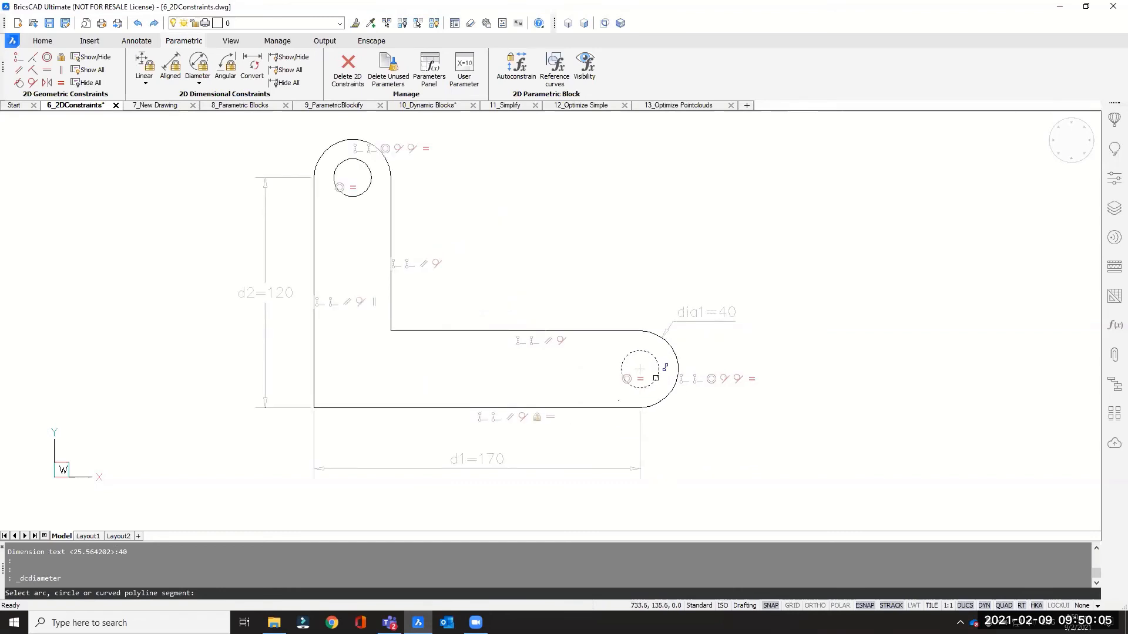
pyautogui.click(656, 380)
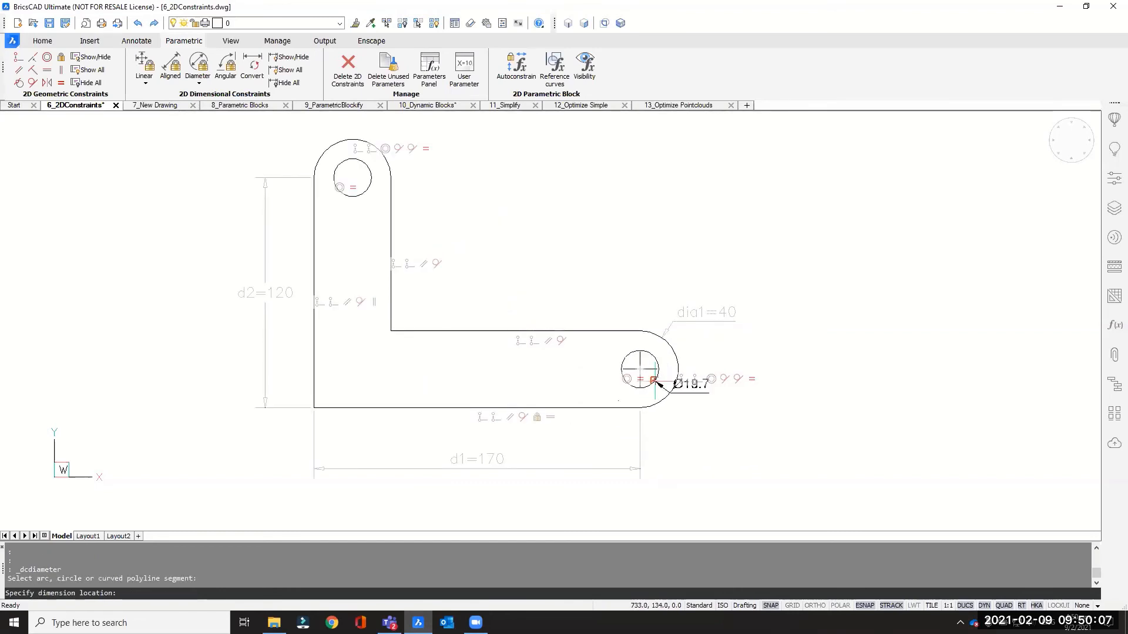
pyautogui.click(714, 463)
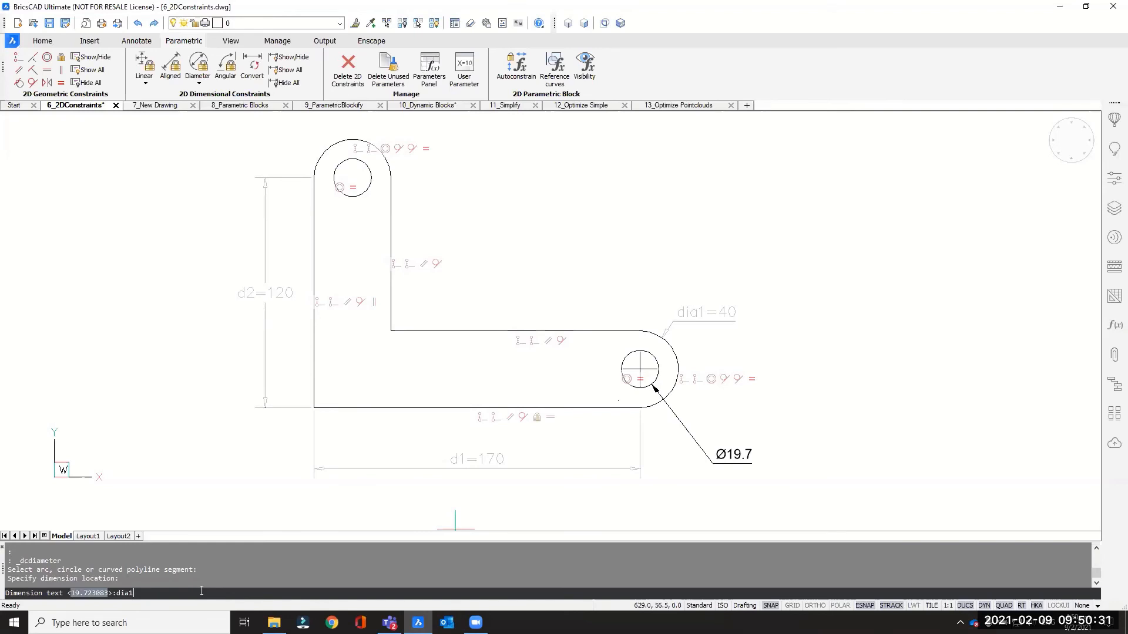
pyautogui.write('*0.5')
pyautogui.press('Return')
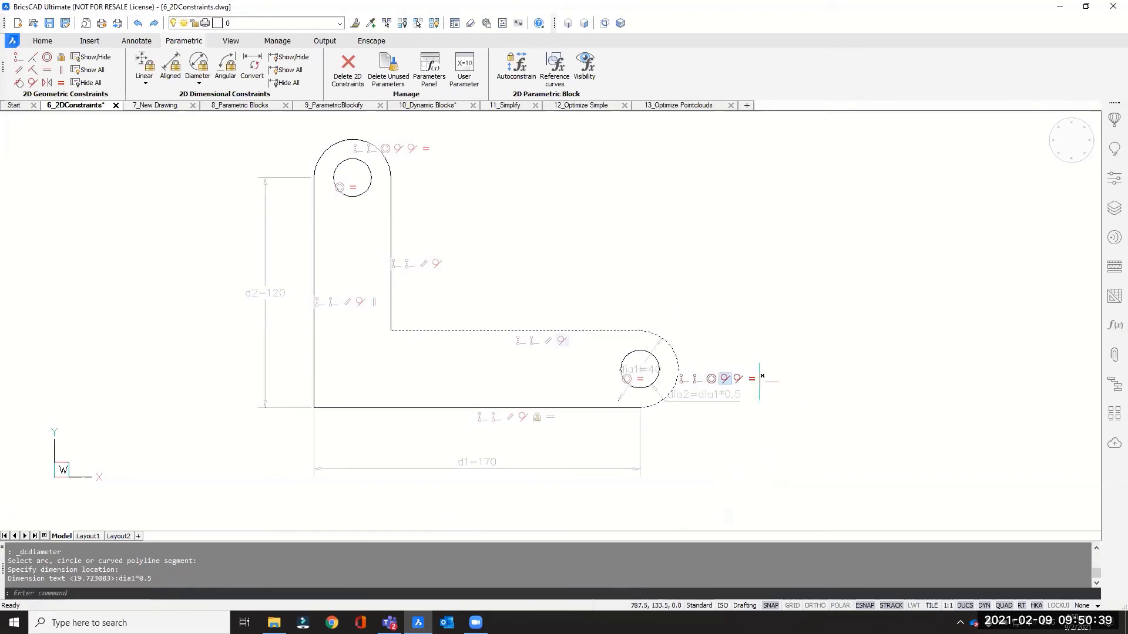
# - Zoom and pan around the lower end arc to inspect its diameter dimensions and the overall profile
pyautogui.scroll(3, 720, 400)
pyautogui.scroll(1, 720, 400)
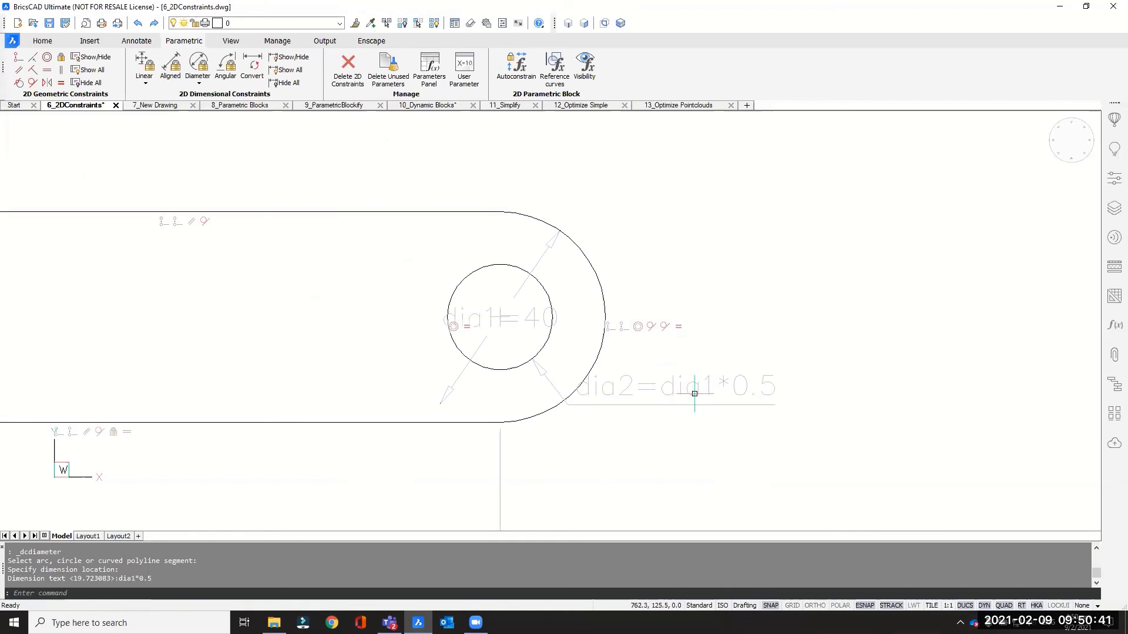
pyautogui.scroll(-3, 685, 396)
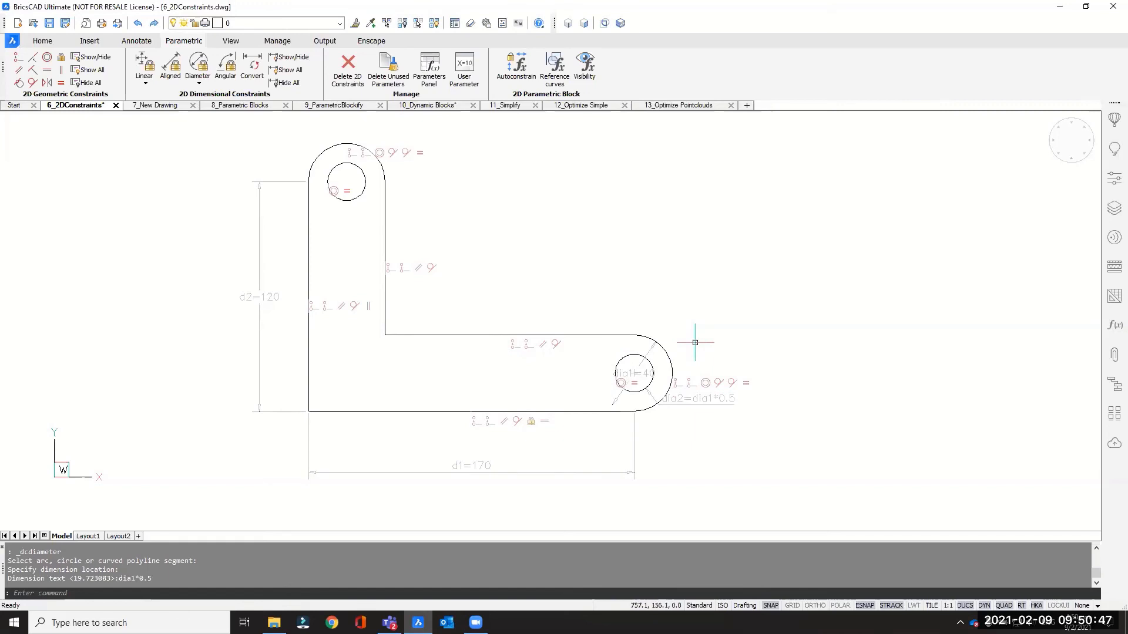
pyautogui.moveTo(658, 240); pyautogui.dragTo(675, 245, button='middle')
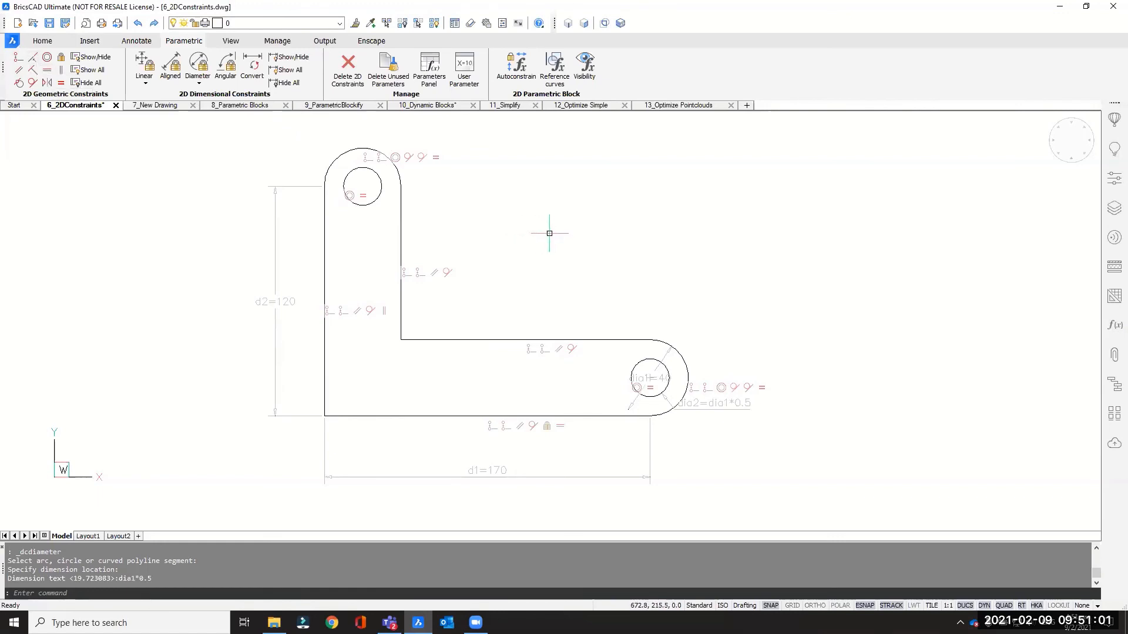
pyautogui.moveTo(662, 359)
pyautogui.moveTo(484, 476)
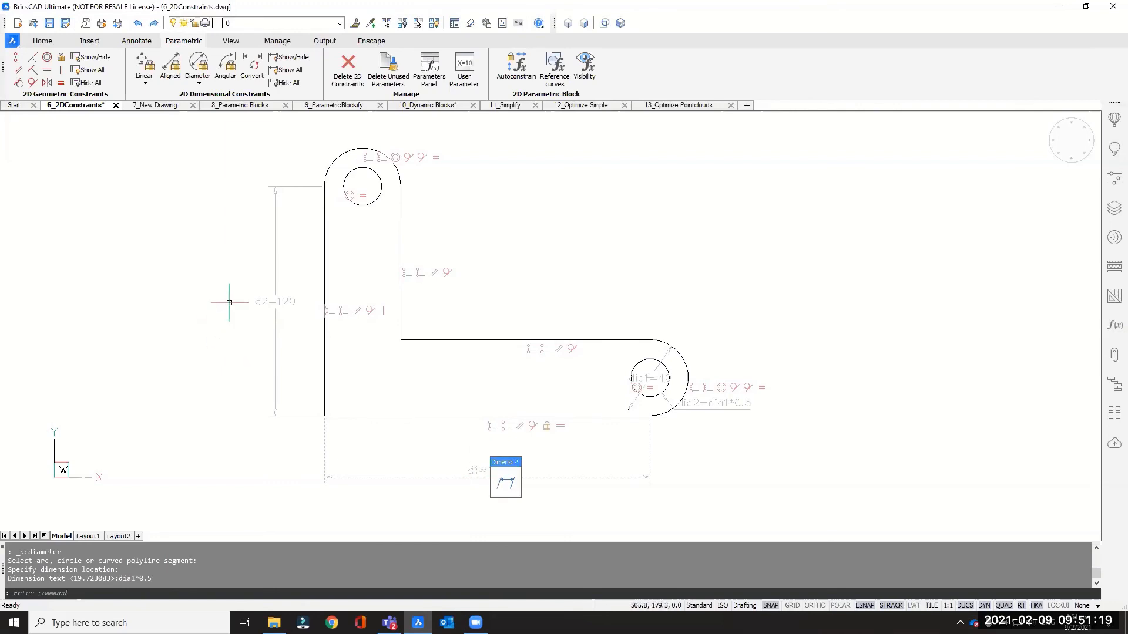
pyautogui.moveTo(270, 303)
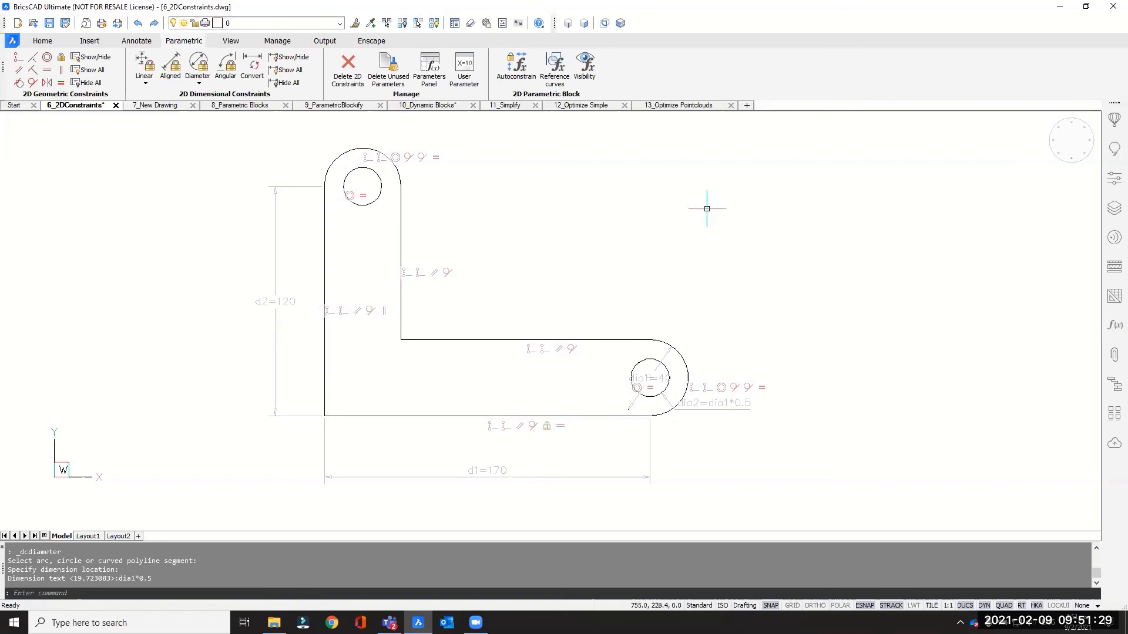
# - Open the Mechanical Browser panel to list the drawing's parameters
pyautogui.rightClick(759, 69)
pyautogui.moveTo(791, 76)
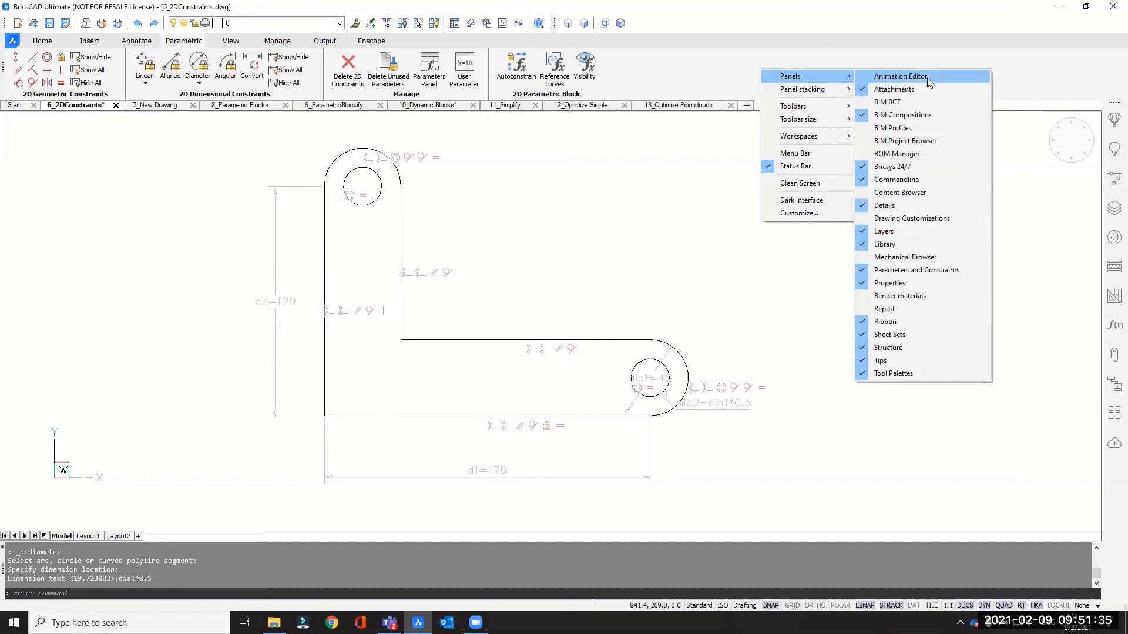
pyautogui.click(904, 257)
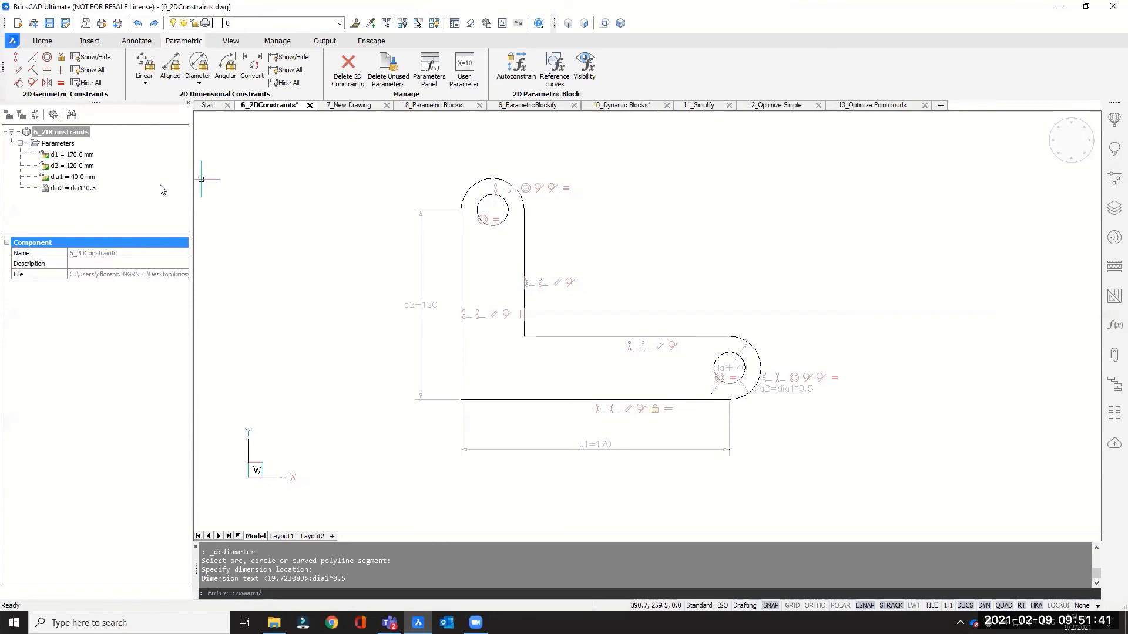
pyautogui.rightClick(735, 74)
pyautogui.moveTo(738, 78)
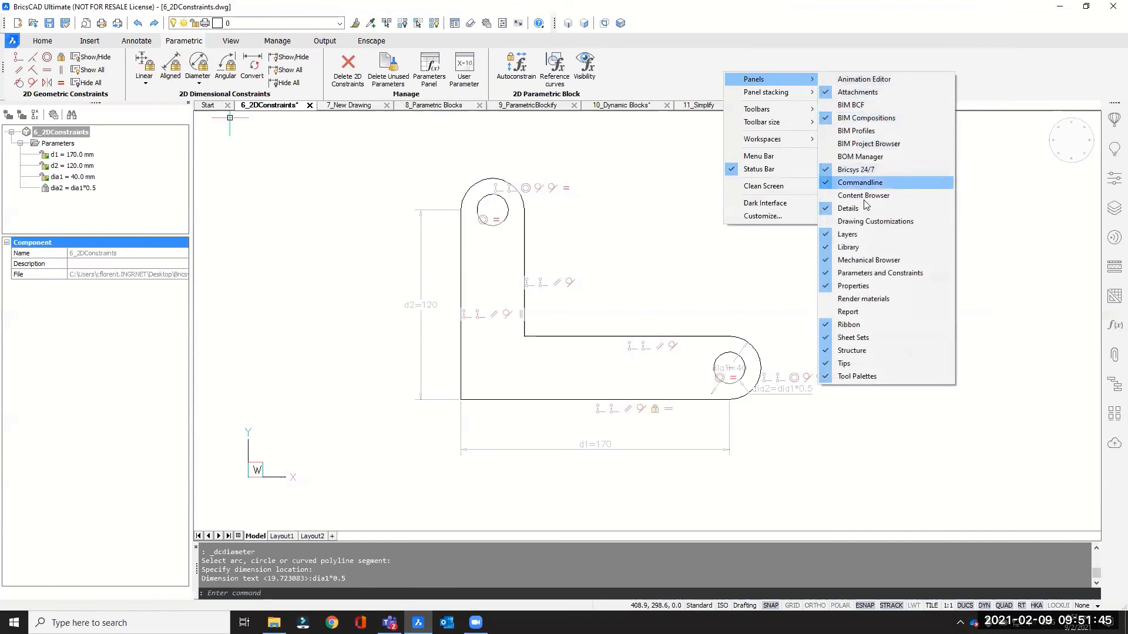
pyautogui.click(668, 84)
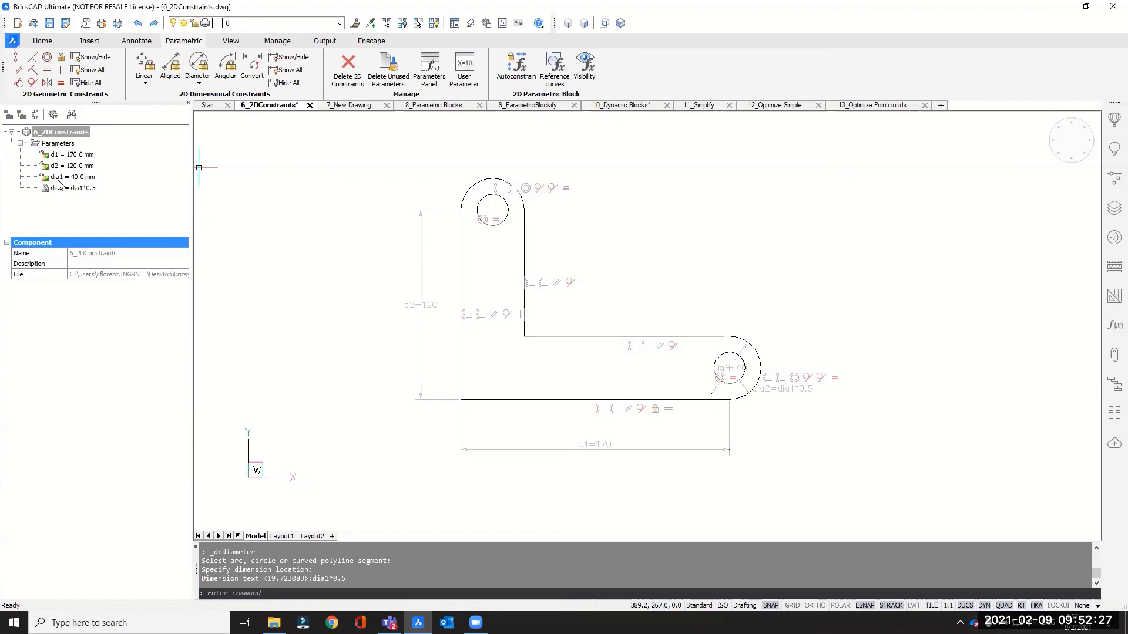
# - Select parameter d1 in the Mechanical Browser and set its expression to 200
pyautogui.moveTo(452, 279)
pyautogui.click(54, 157)
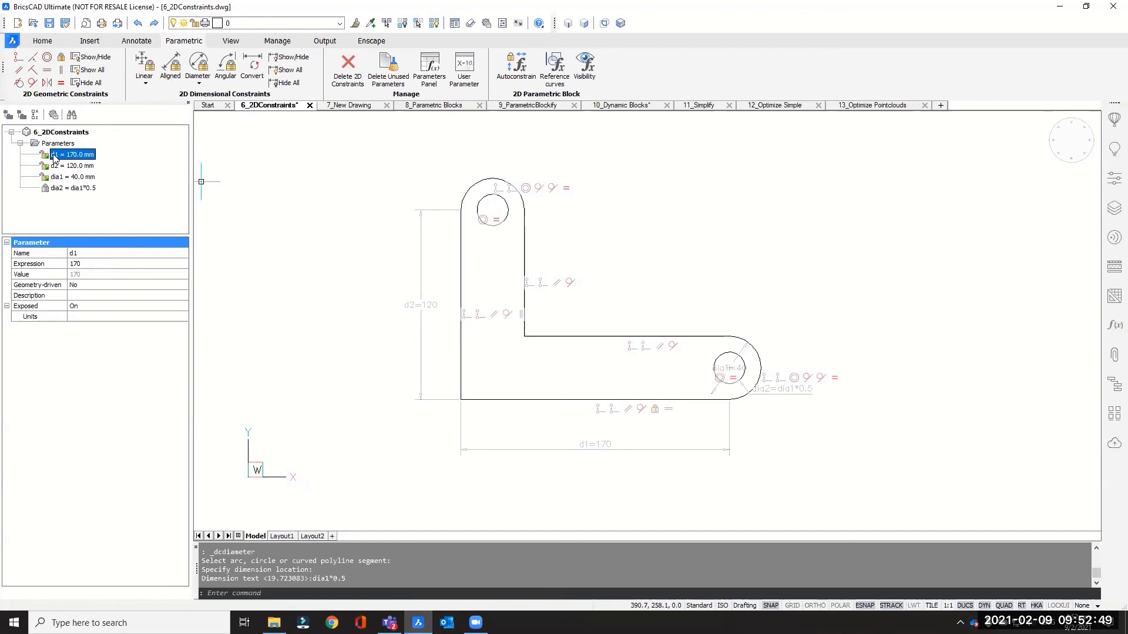
pyautogui.click(76, 262)
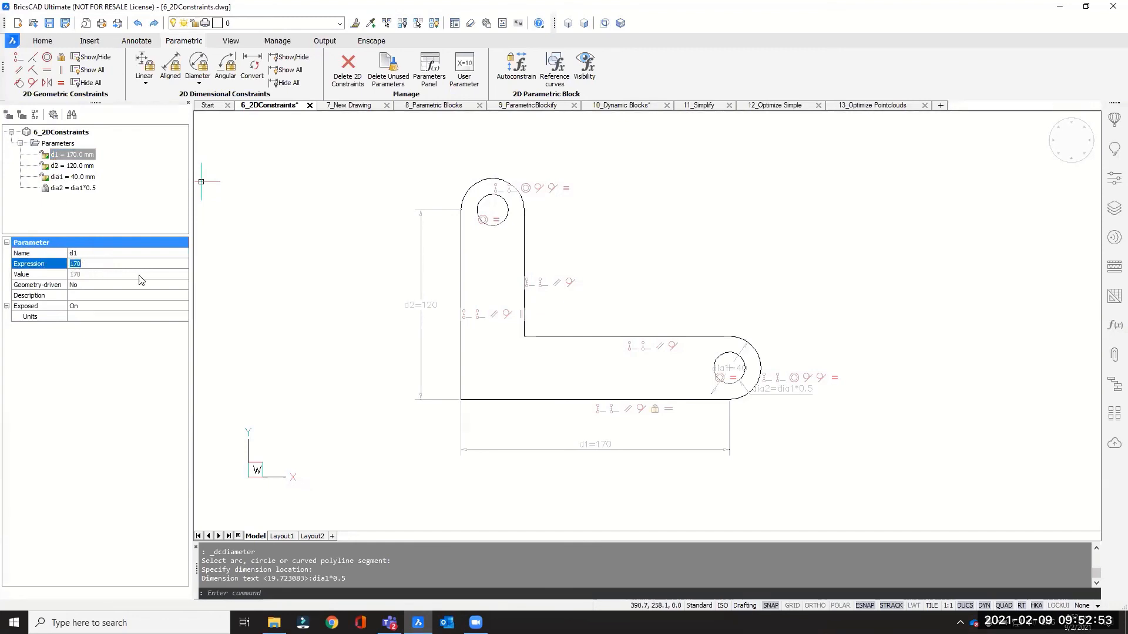
pyautogui.write('200')
pyautogui.press('Return')
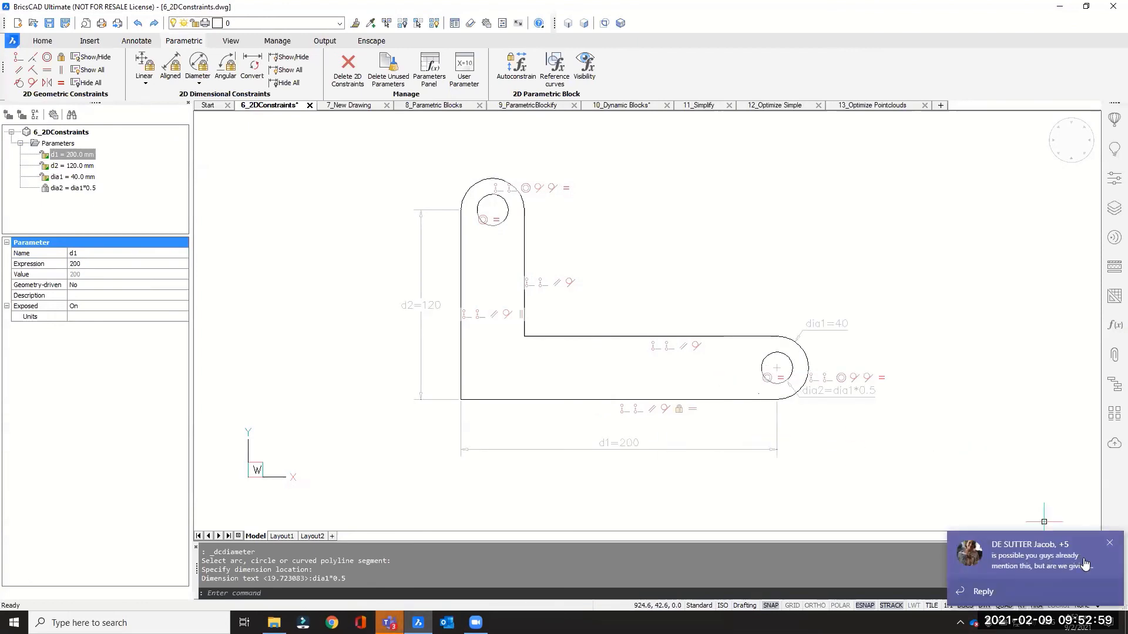
pyautogui.click(1109, 543)
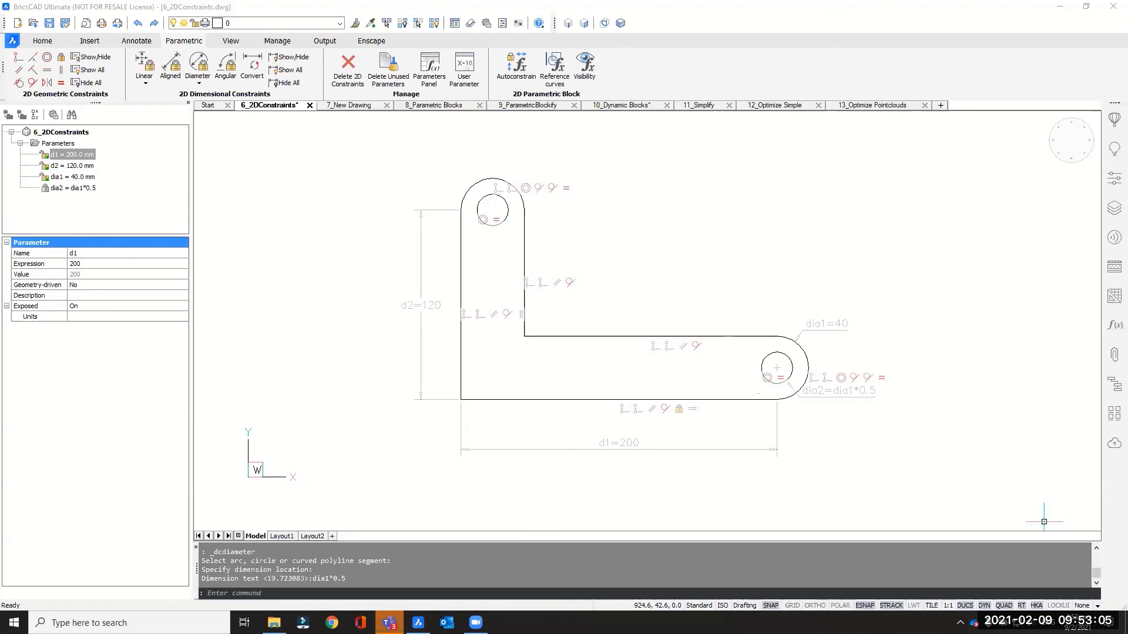
pyautogui.rightClick(389, 621)
pyautogui.click(372, 597)
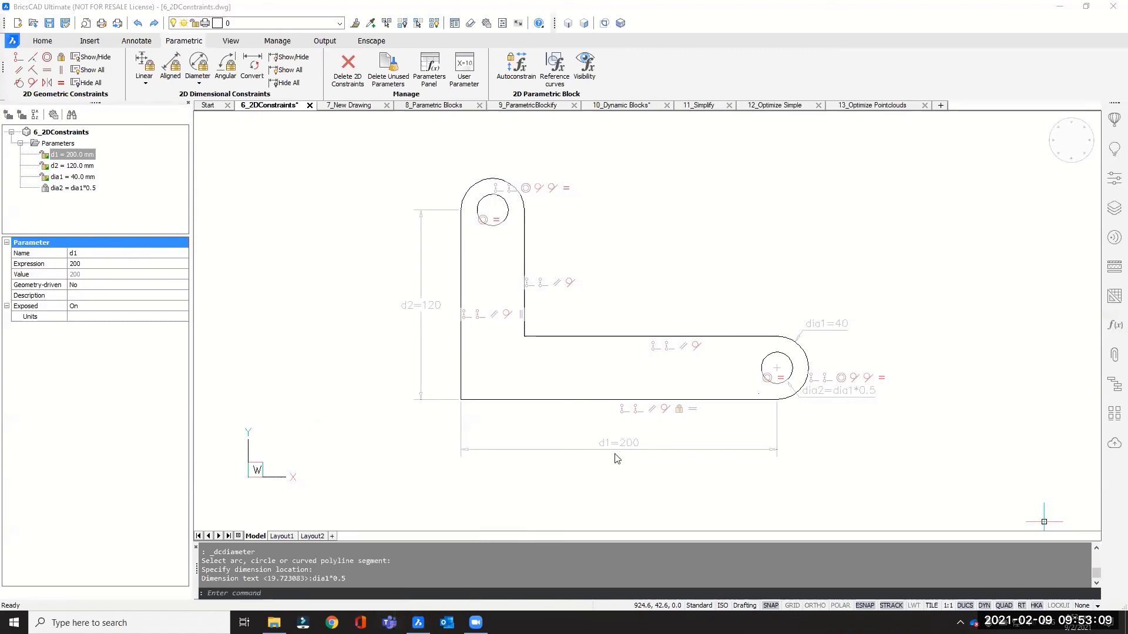